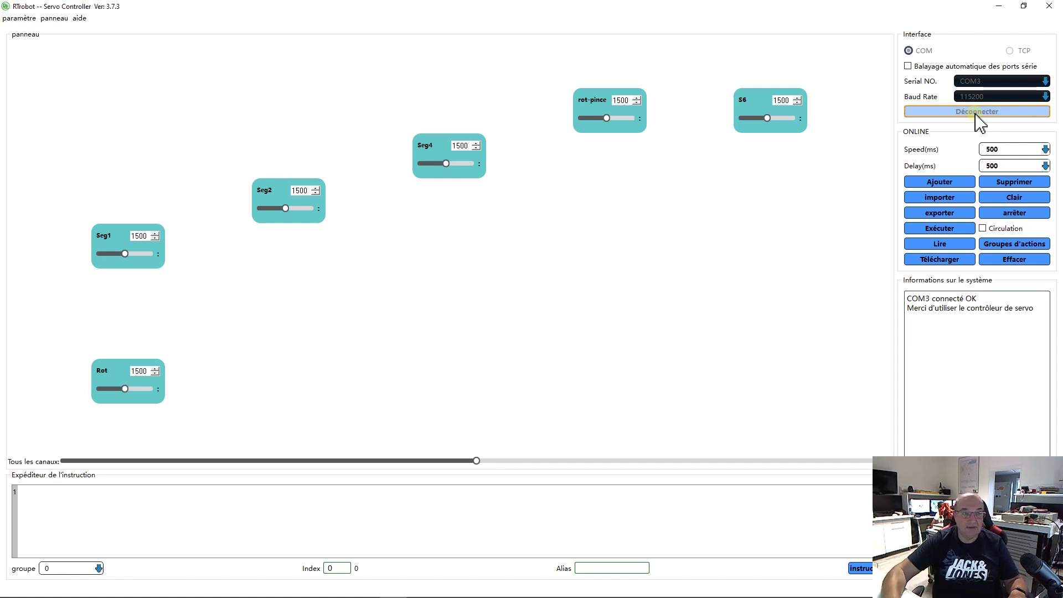
# Step: In the software configuration, preview the Default, 8-DOF Spider, 5-DOF Manipulator, 6-DOF Manipulator, 4-DOF Robot and 10-DOF Robot panel layouts
pyautogui.click(36, 18)
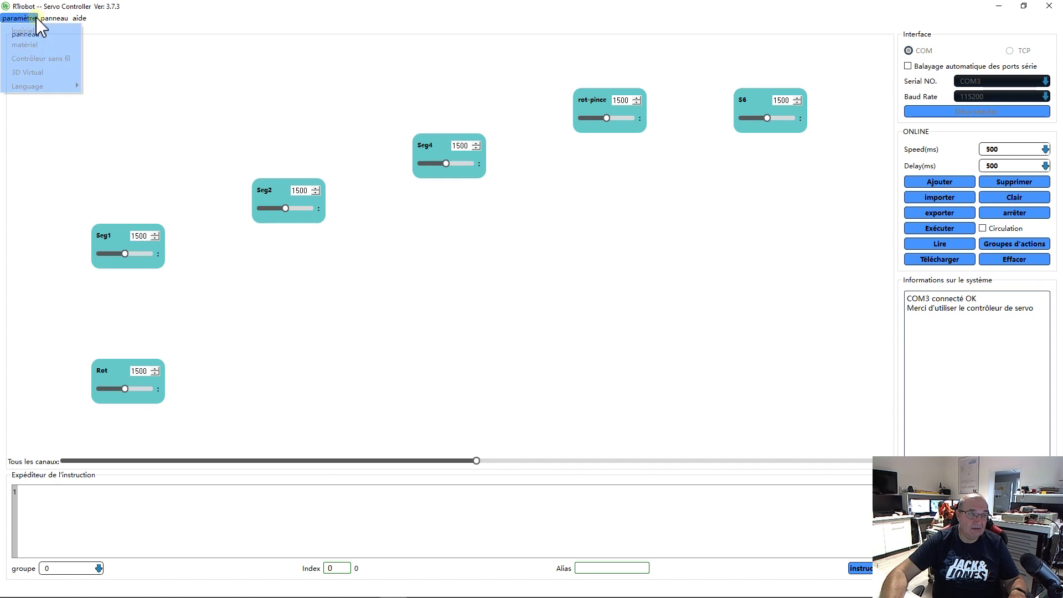
pyautogui.click(34, 31)
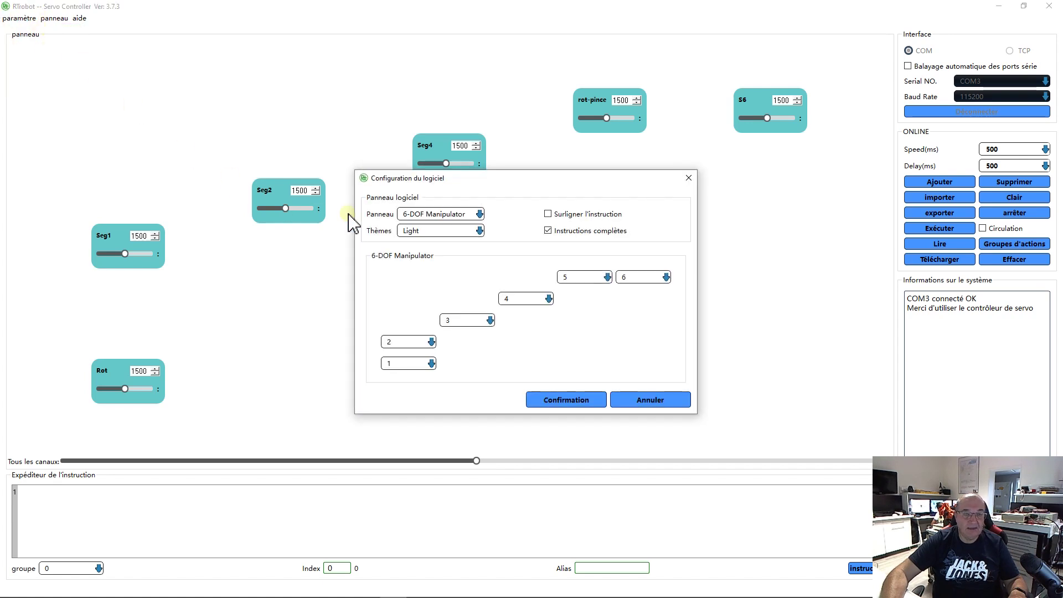
pyautogui.click(478, 214)
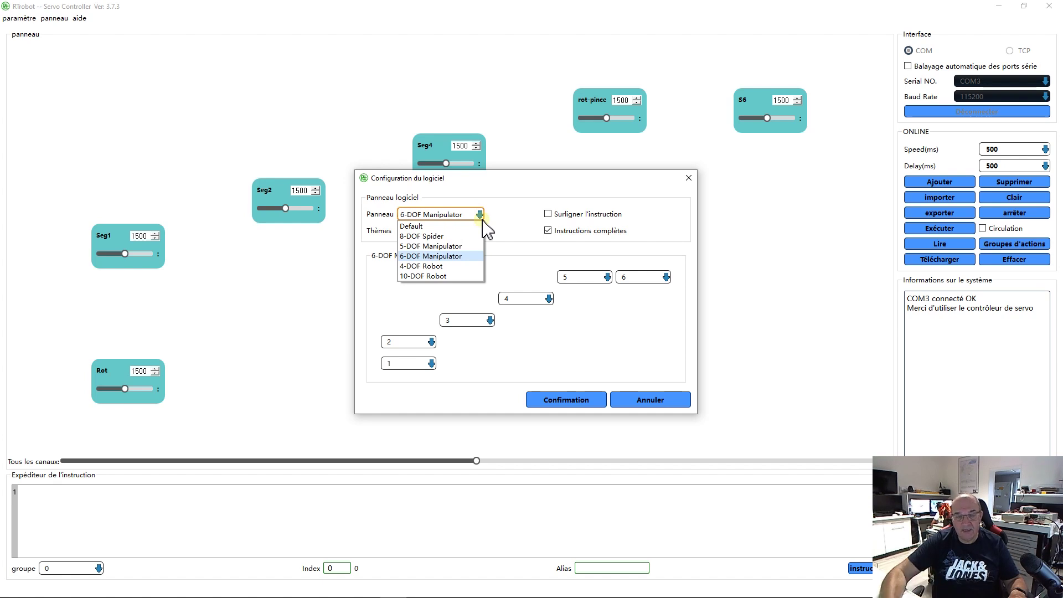
pyautogui.click(434, 226)
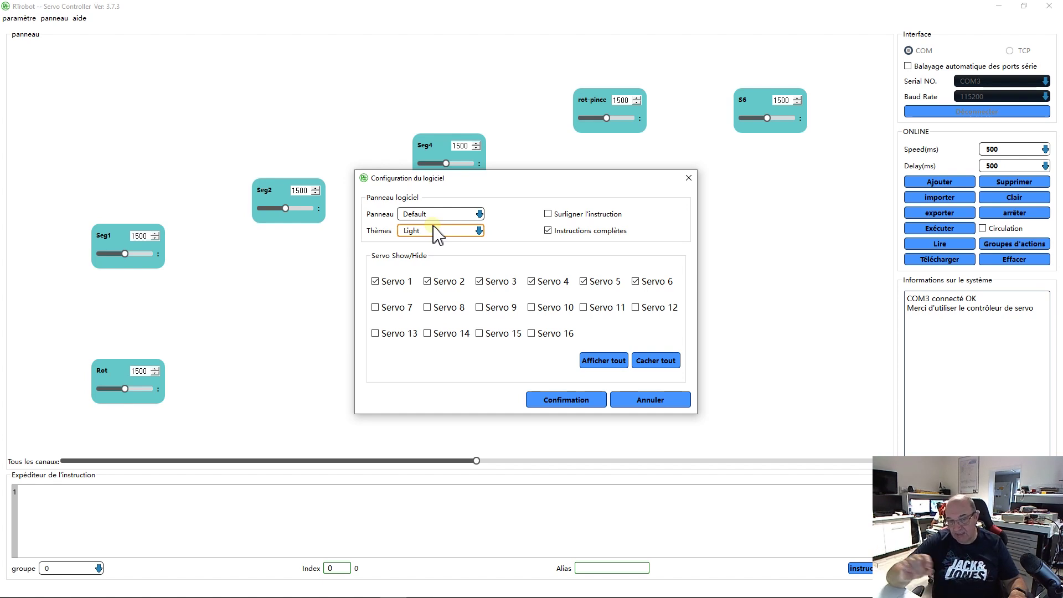
pyautogui.click(479, 214)
pyautogui.click(467, 237)
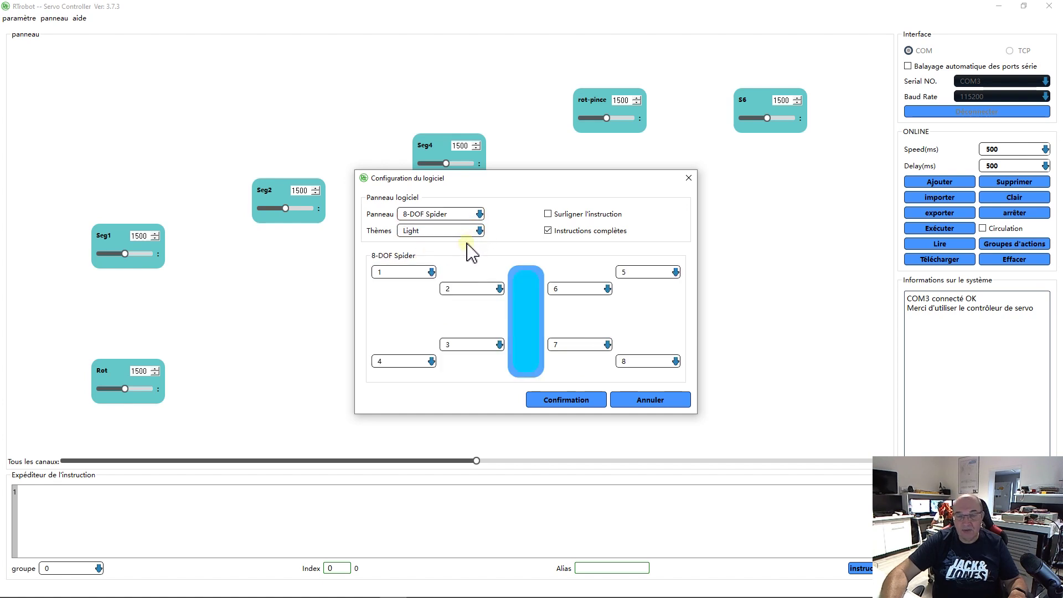
pyautogui.click(479, 215)
pyautogui.click(469, 246)
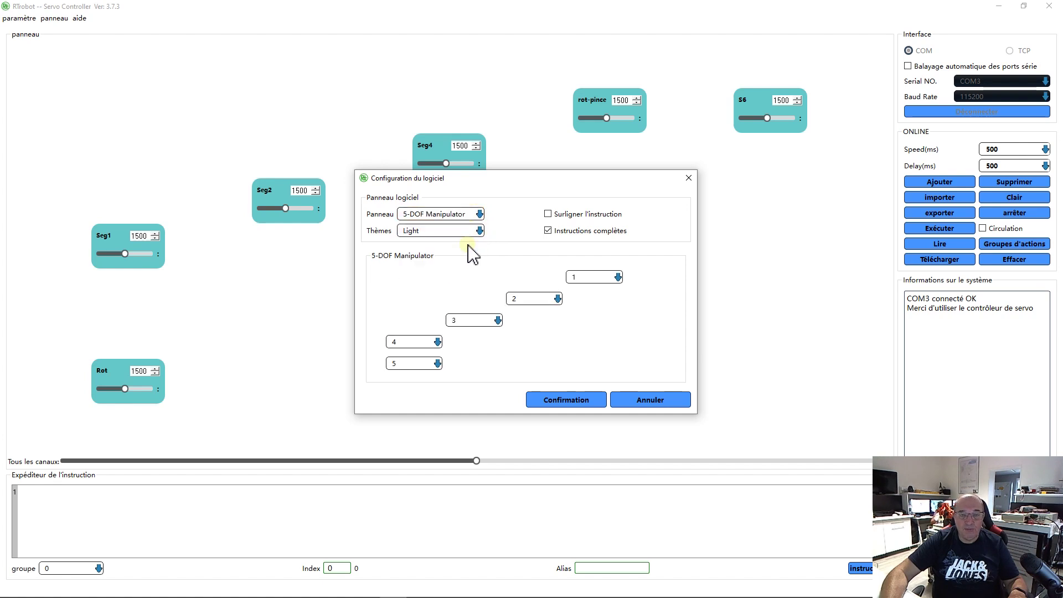
pyautogui.click(477, 215)
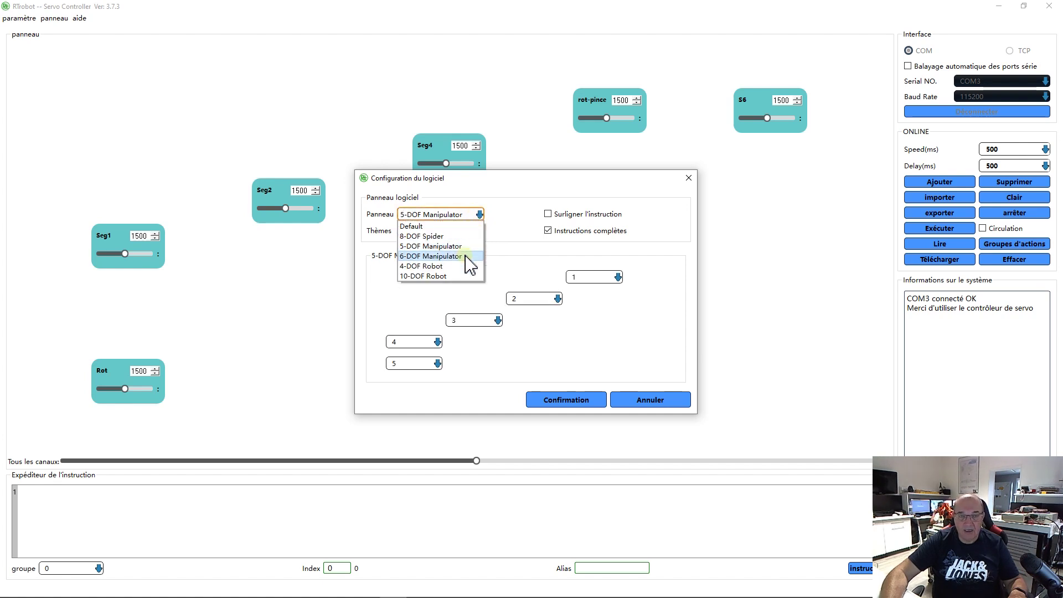
pyautogui.click(469, 256)
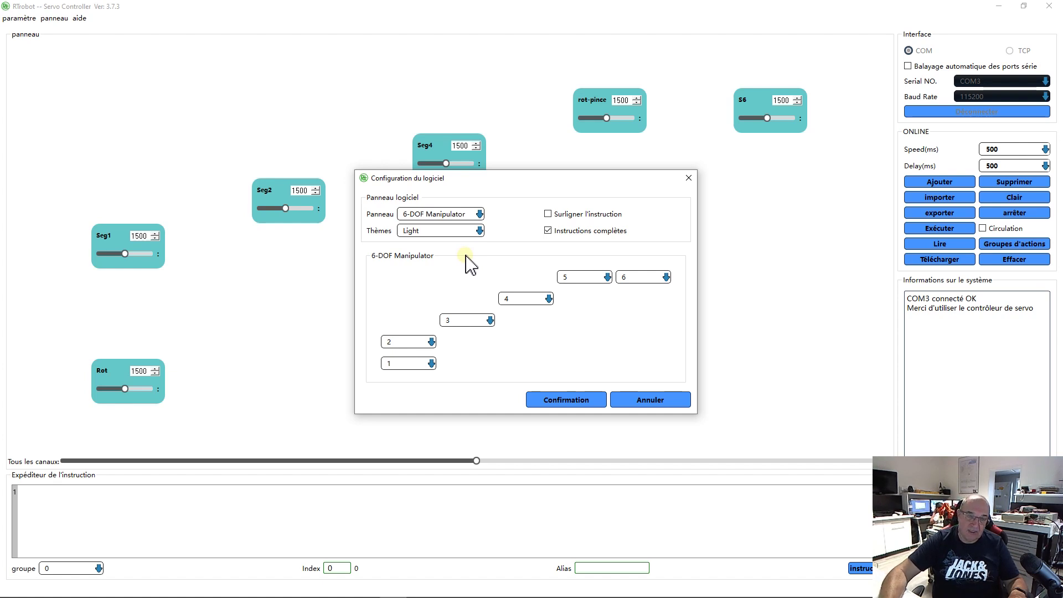
pyautogui.click(480, 215)
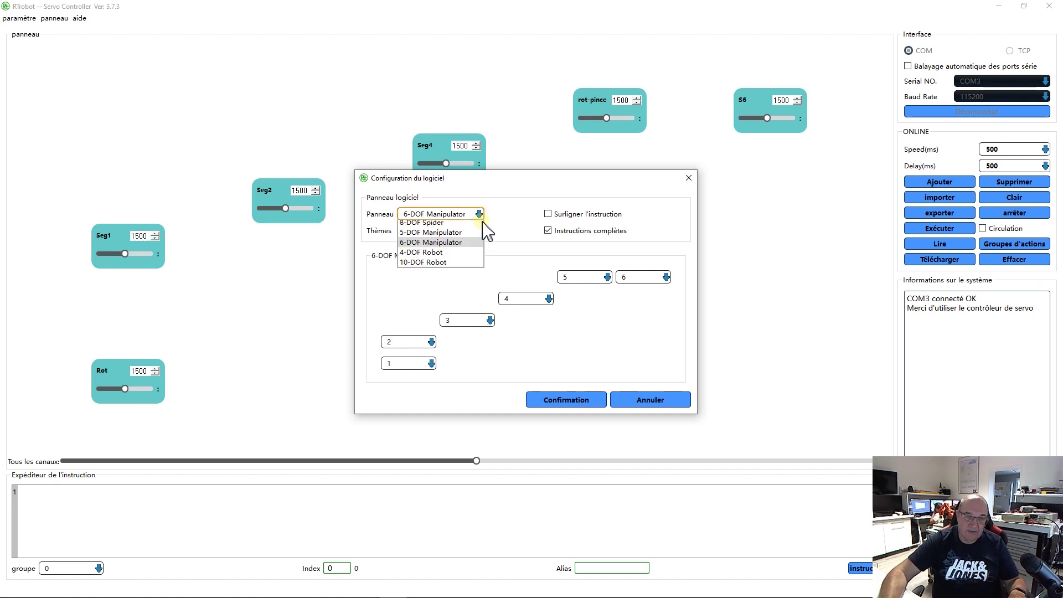
pyautogui.click(442, 268)
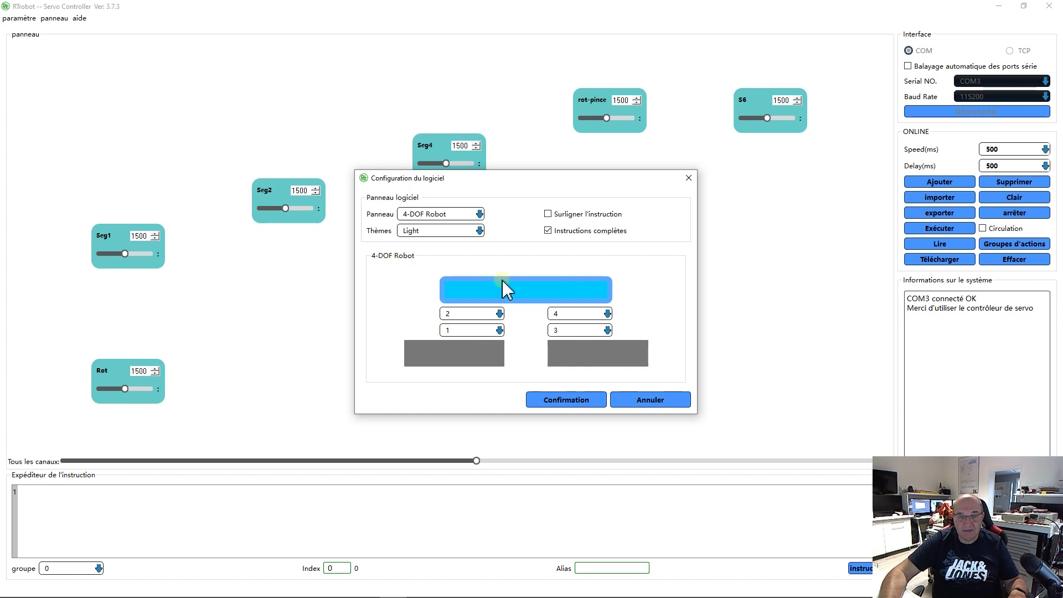
pyautogui.click(480, 232)
pyautogui.click(479, 216)
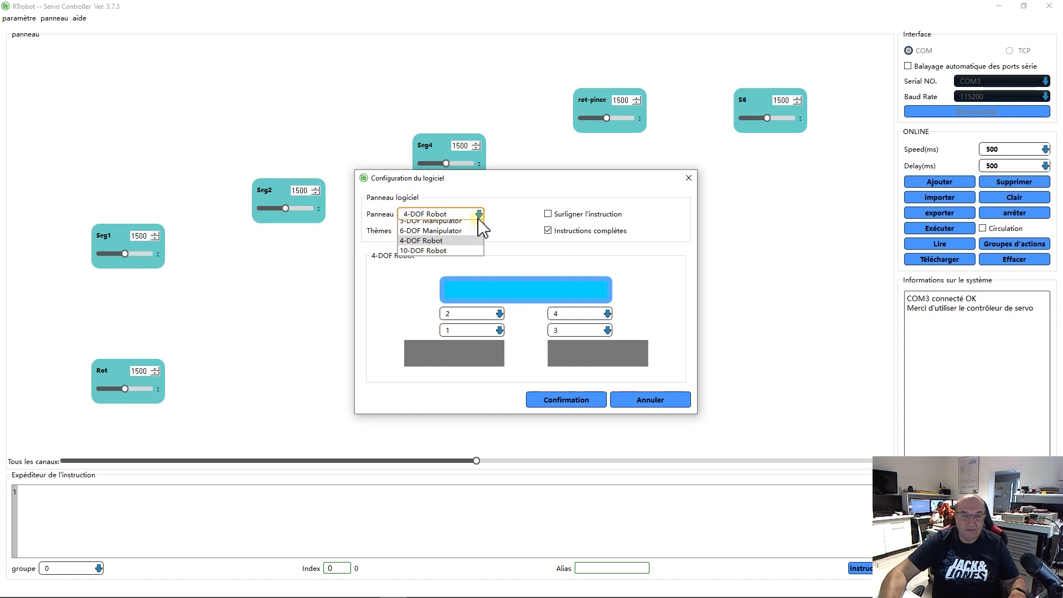
pyautogui.click(443, 276)
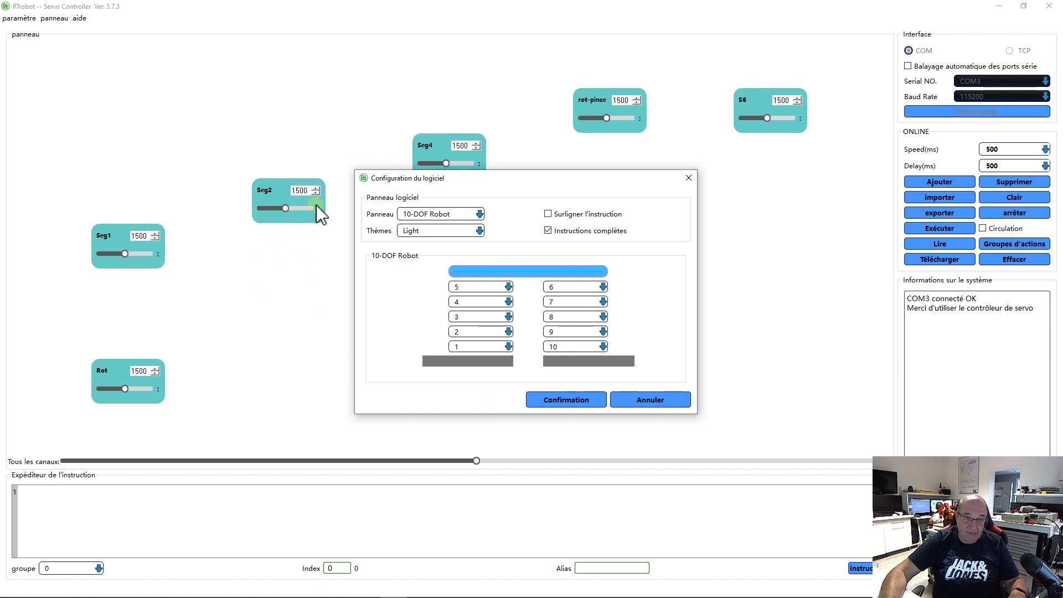
# Step: Apply the 6-DOF Manipulator panel layout and connect to the servo controller on COM3 at 115200 baud
pyautogui.click(479, 215)
pyautogui.click(458, 257)
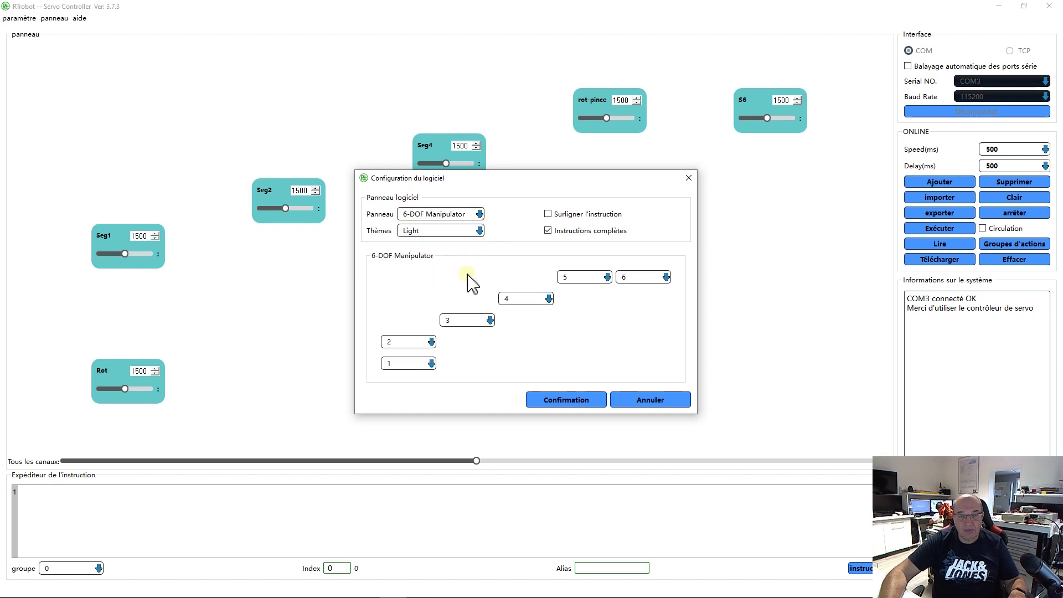
pyautogui.click(562, 403)
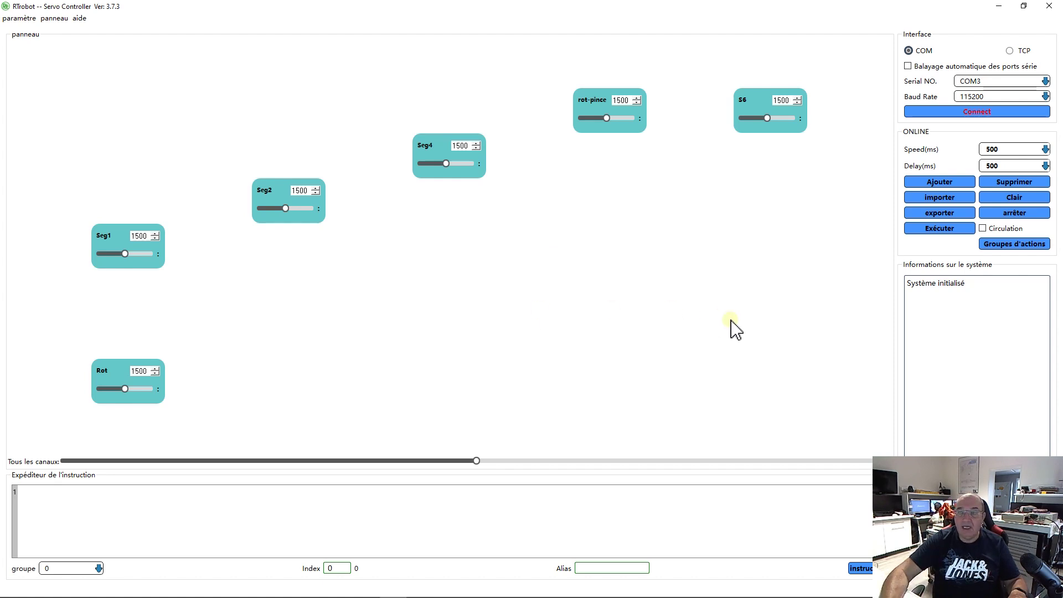
pyautogui.click(968, 112)
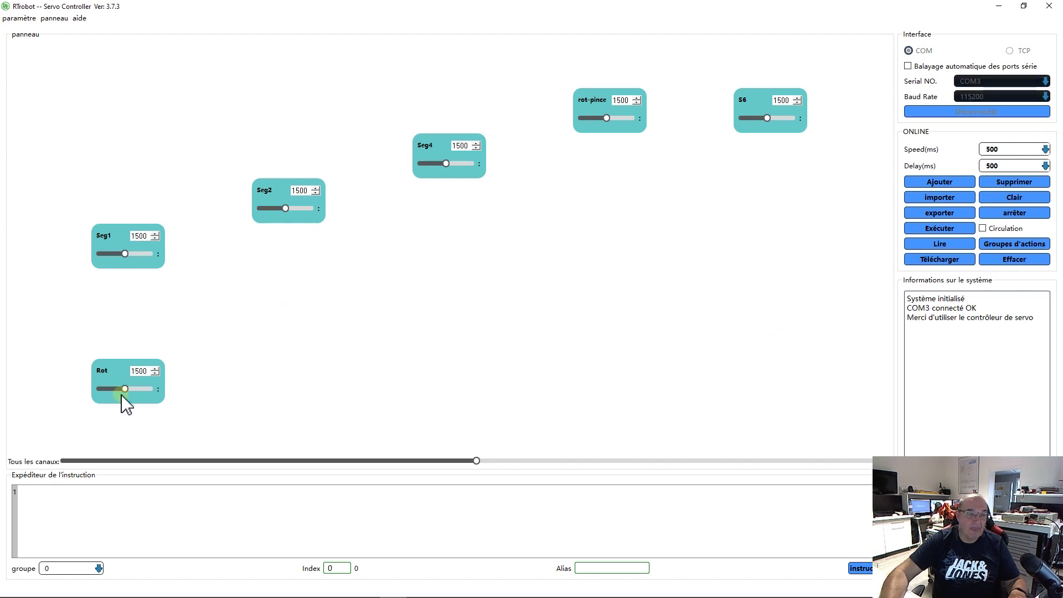
# Step: Set the Rot servo to about 635 and add the pose to the instruction list
pyautogui.moveTo(124, 389)
pyautogui.mouseDown()
pyautogui.moveTo(142, 387)
pyautogui.moveTo(125, 387)
pyautogui.mouseUp()
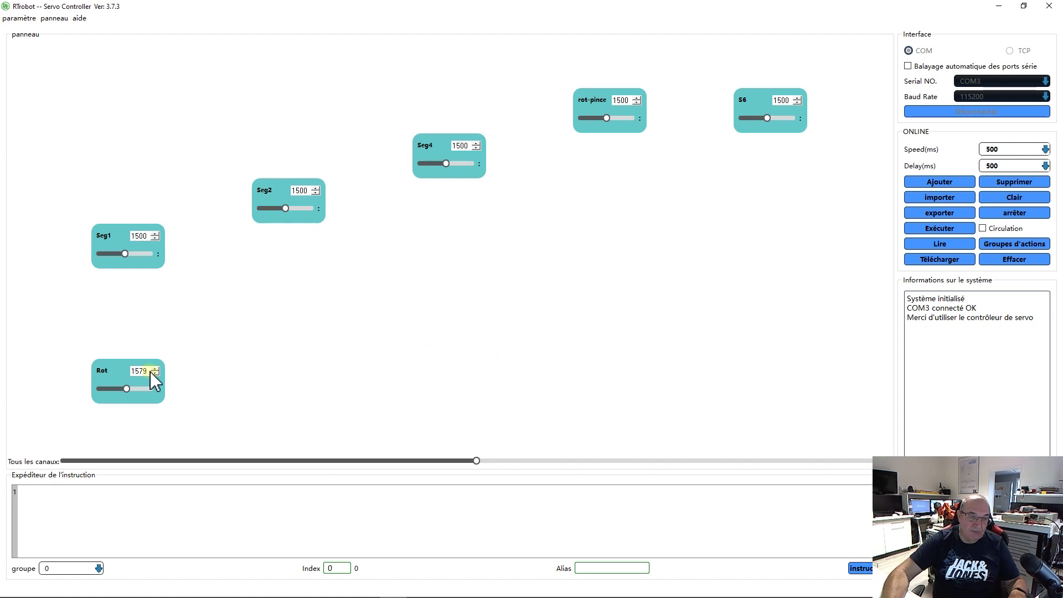
pyautogui.moveTo(127, 389); pyautogui.dragTo(103, 389)
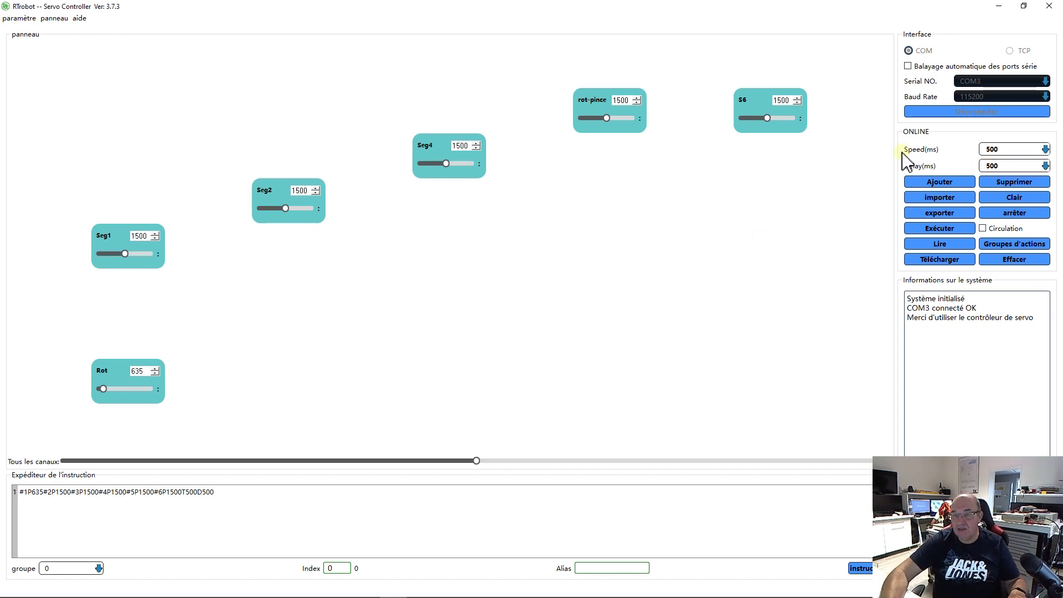
# Step: Set the speed to 2000 ms and add a pose with Rot about 1983, Seg1 1129, Seg2 2298 and rot-pince 860
pyautogui.click(1044, 150)
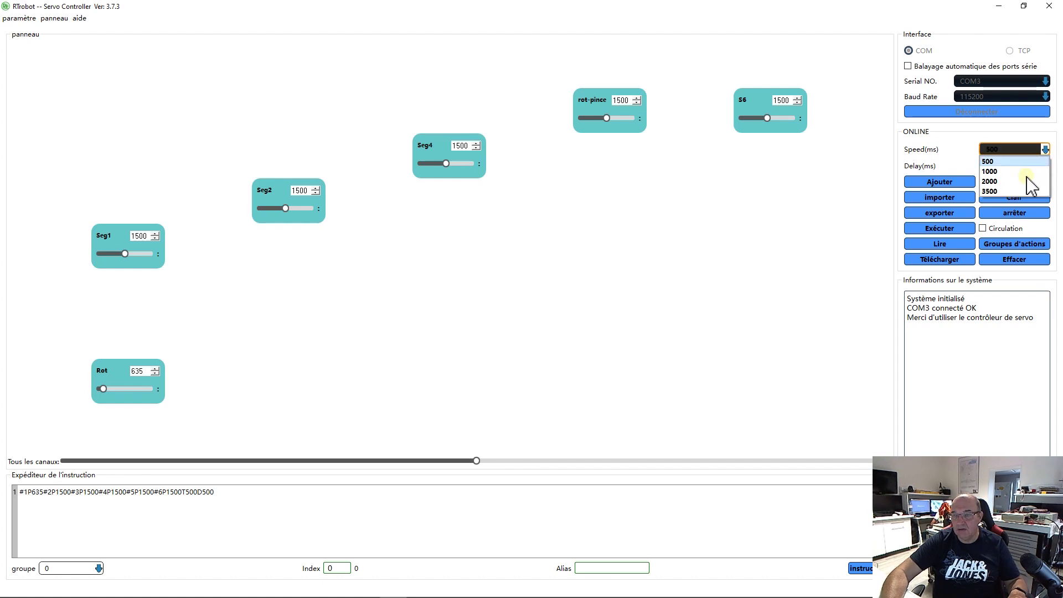
pyautogui.click(1013, 189)
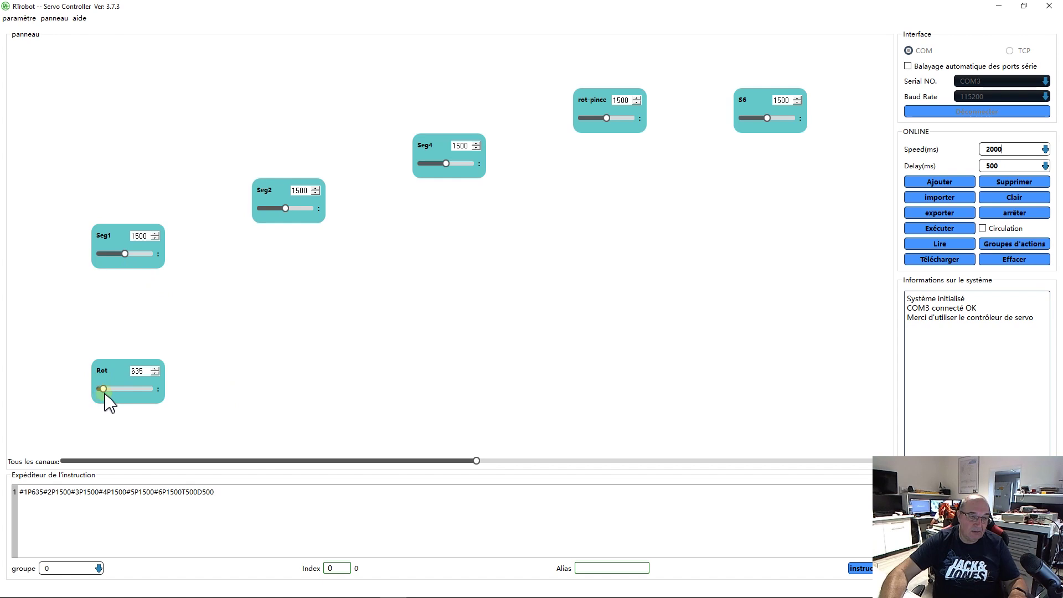
pyautogui.moveTo(103, 388); pyautogui.dragTo(136, 388)
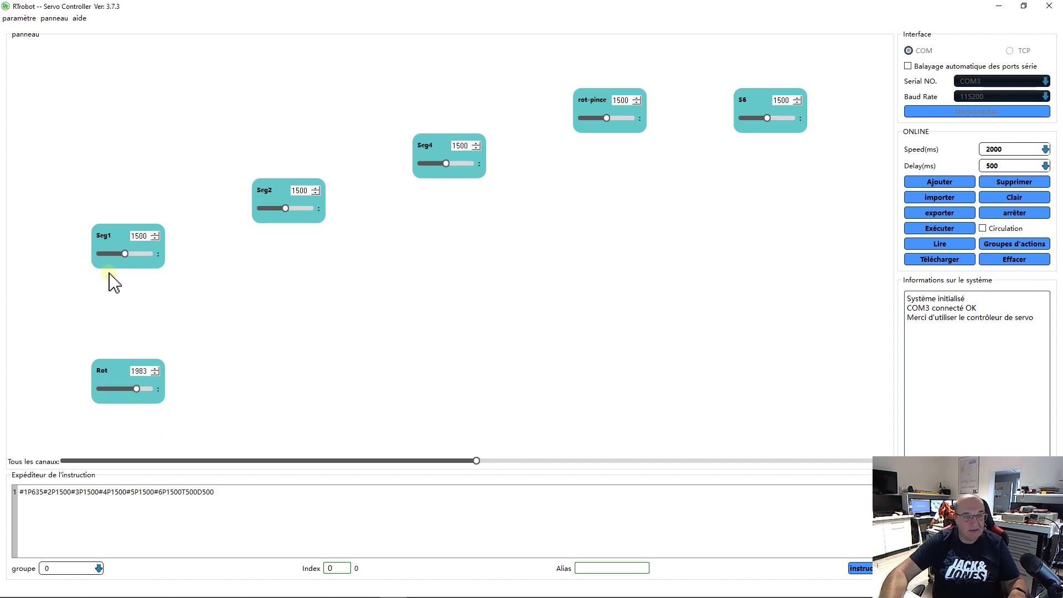
pyautogui.moveTo(123, 256); pyautogui.dragTo(114, 255)
pyautogui.moveTo(286, 209); pyautogui.dragTo(309, 213)
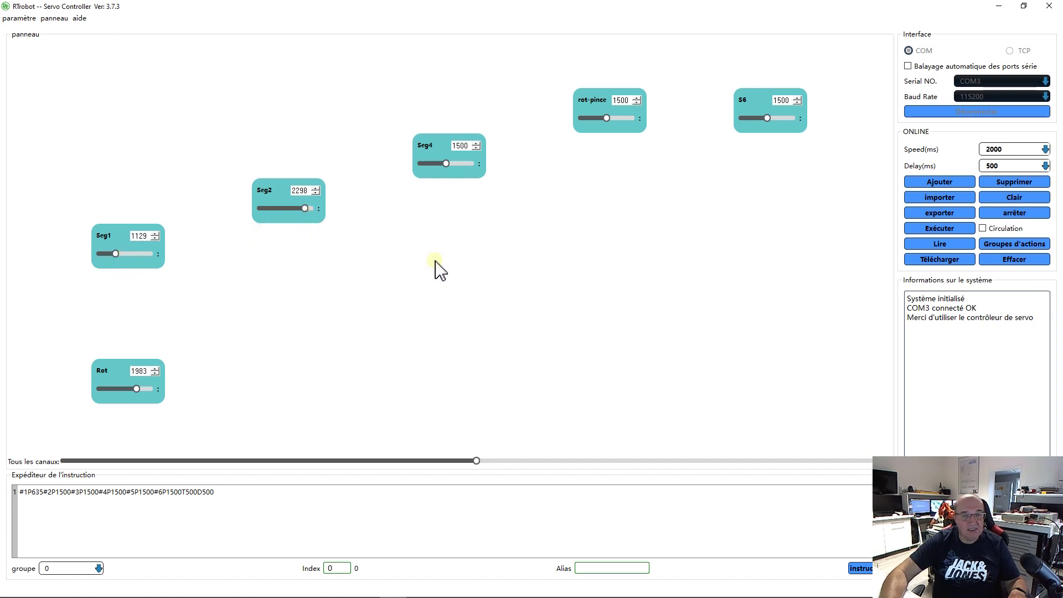
pyautogui.moveTo(603, 123); pyautogui.dragTo(586, 125)
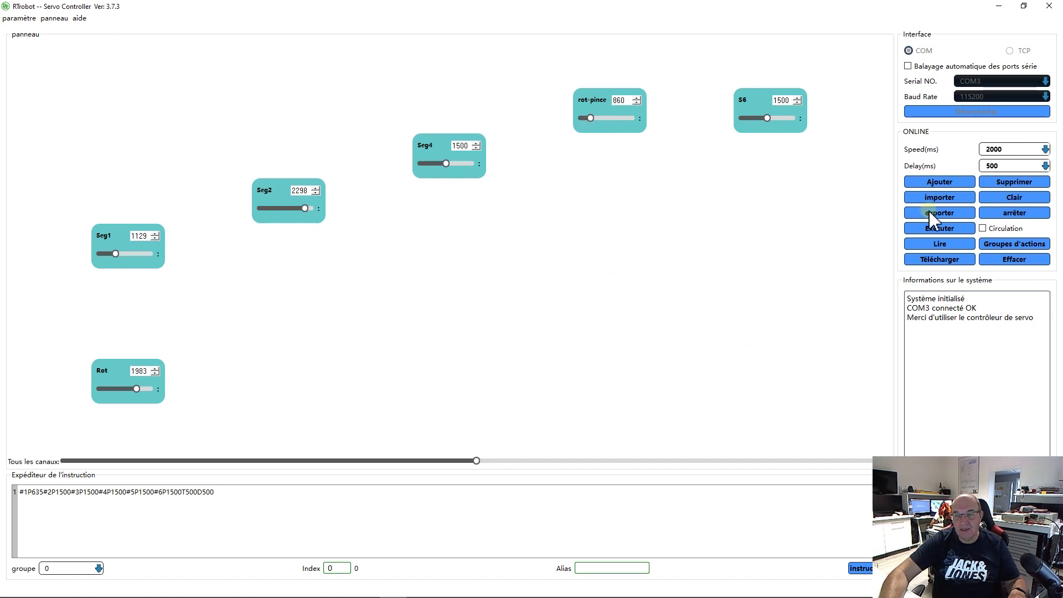
pyautogui.click(928, 184)
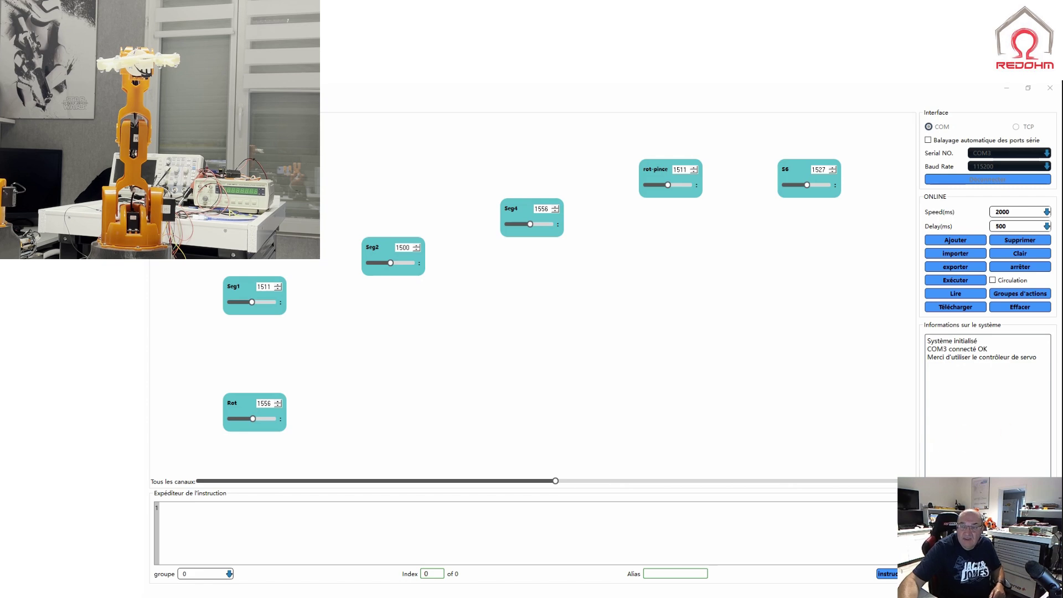
# Step: Add the current arm pose and a second pose with Rot at about 680 to the instruction list, and execute the sequence
pyautogui.click(935, 244)
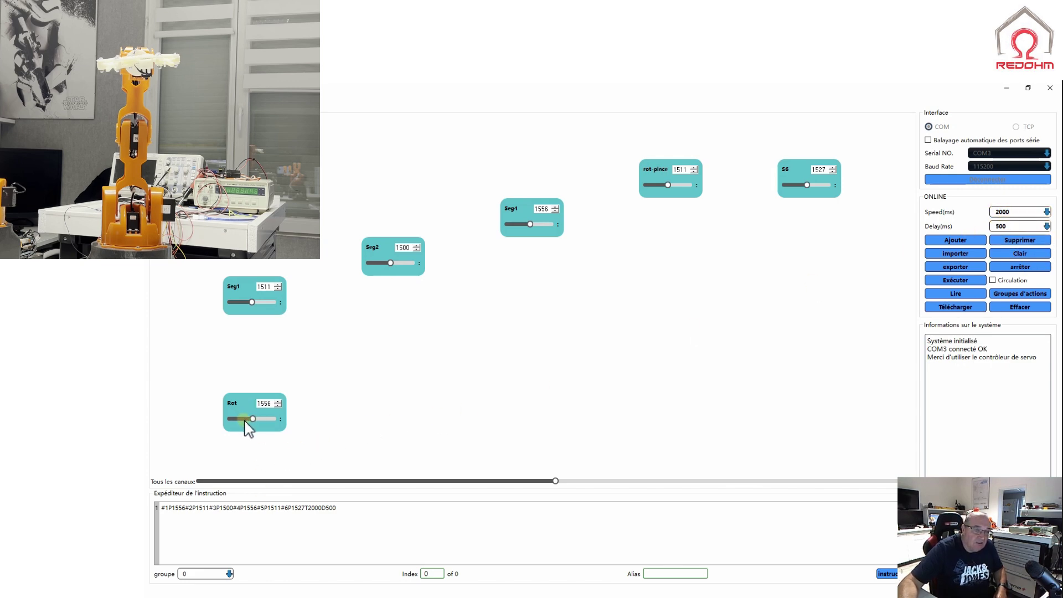
pyautogui.moveTo(253, 419); pyautogui.dragTo(234, 419)
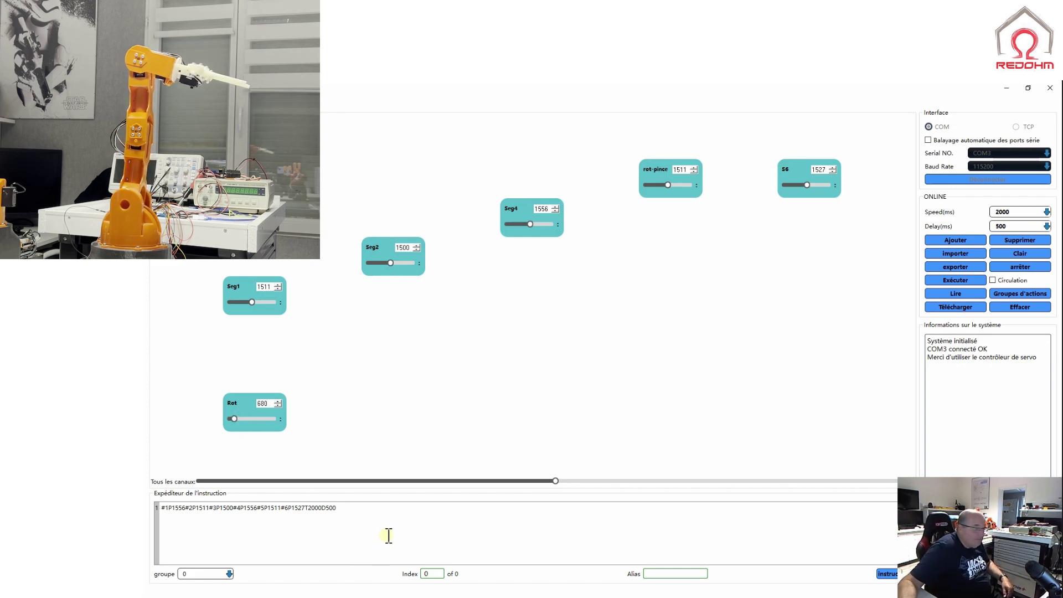
pyautogui.click(945, 240)
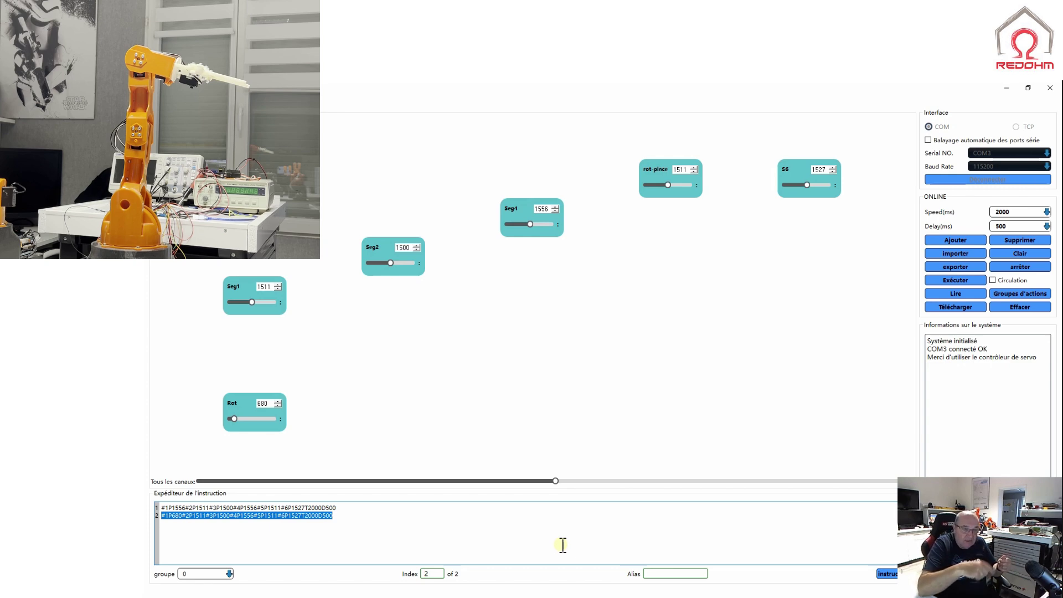
pyautogui.click(958, 280)
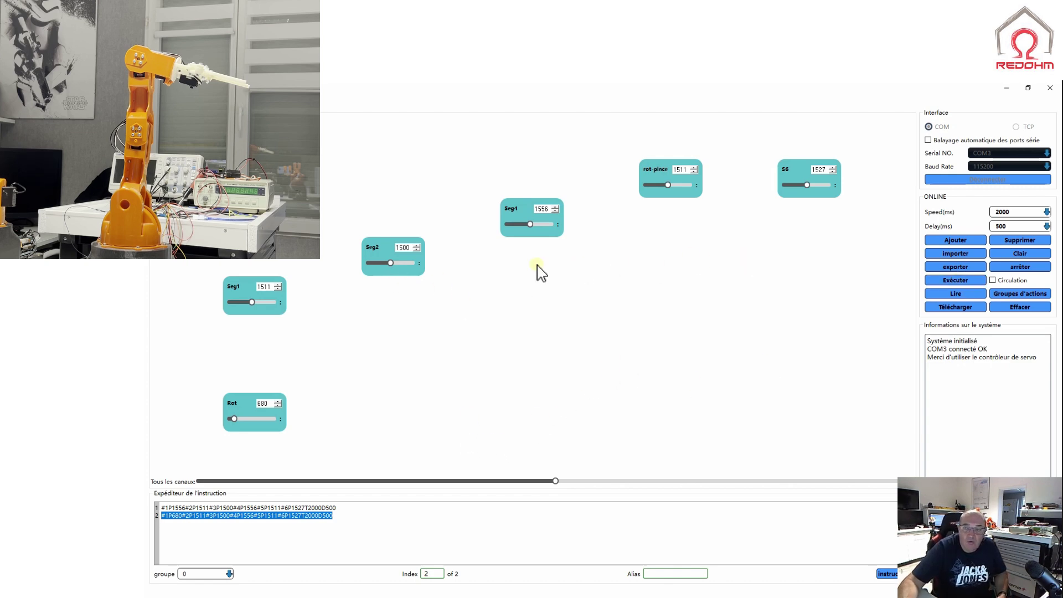
# Step: Add a third pose with Rot about 2185, rot-pince 837, S6 1938 and Seg4 1197, and execute the whole sequence
pyautogui.moveTo(236, 419); pyautogui.dragTo(268, 419)
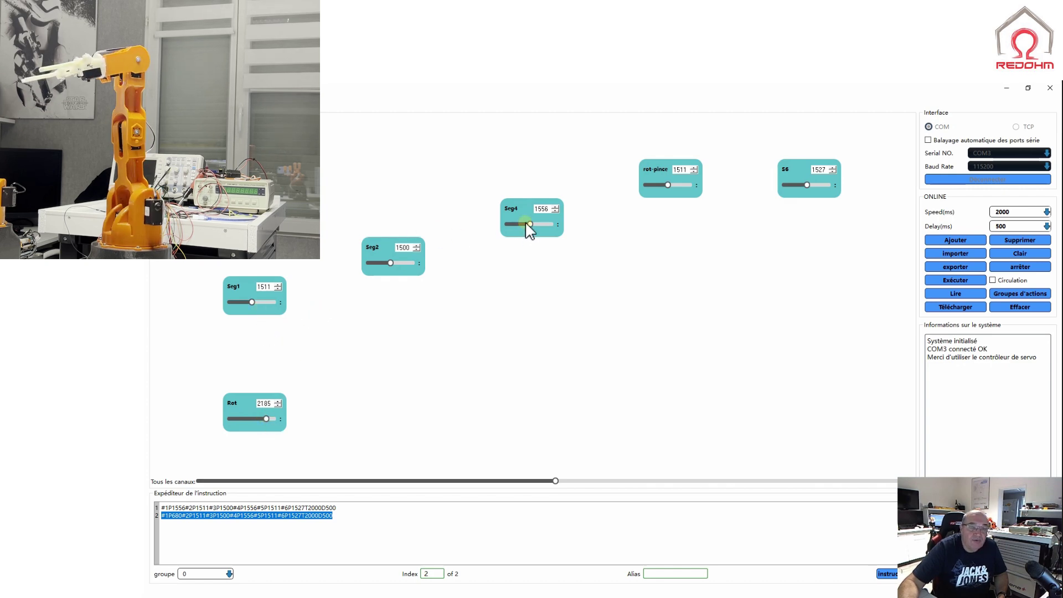
pyautogui.moveTo(668, 185); pyautogui.dragTo(653, 185)
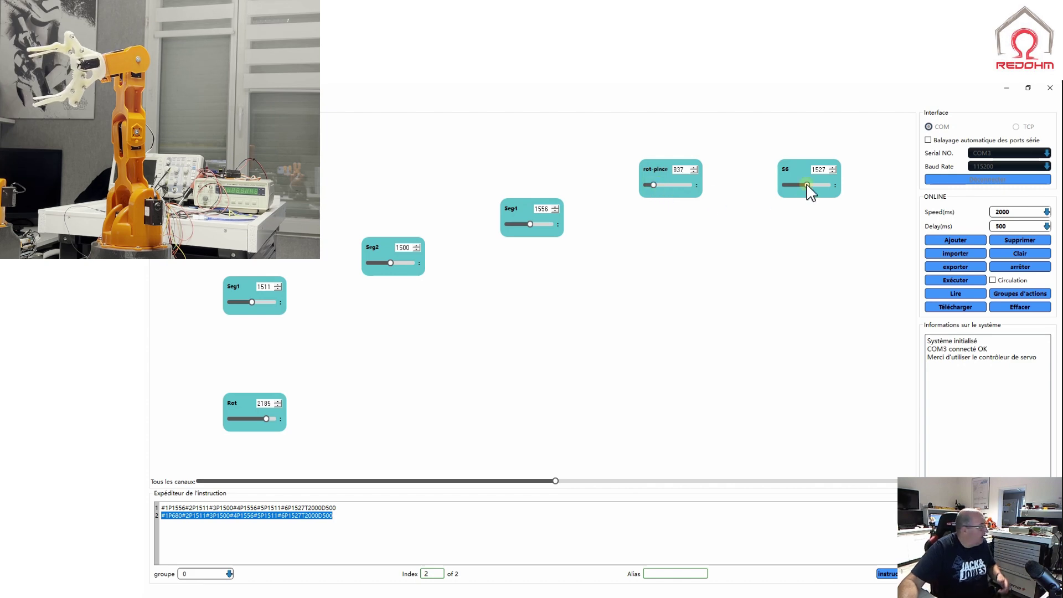
pyautogui.moveTo(806, 185); pyautogui.dragTo(815, 186)
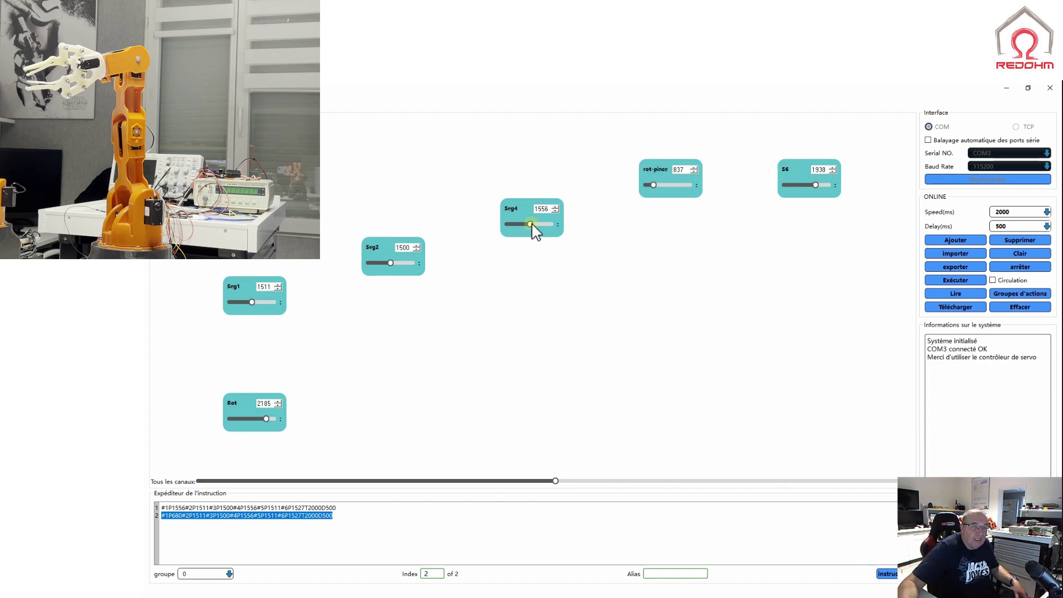
pyautogui.moveTo(532, 224); pyautogui.dragTo(522, 224)
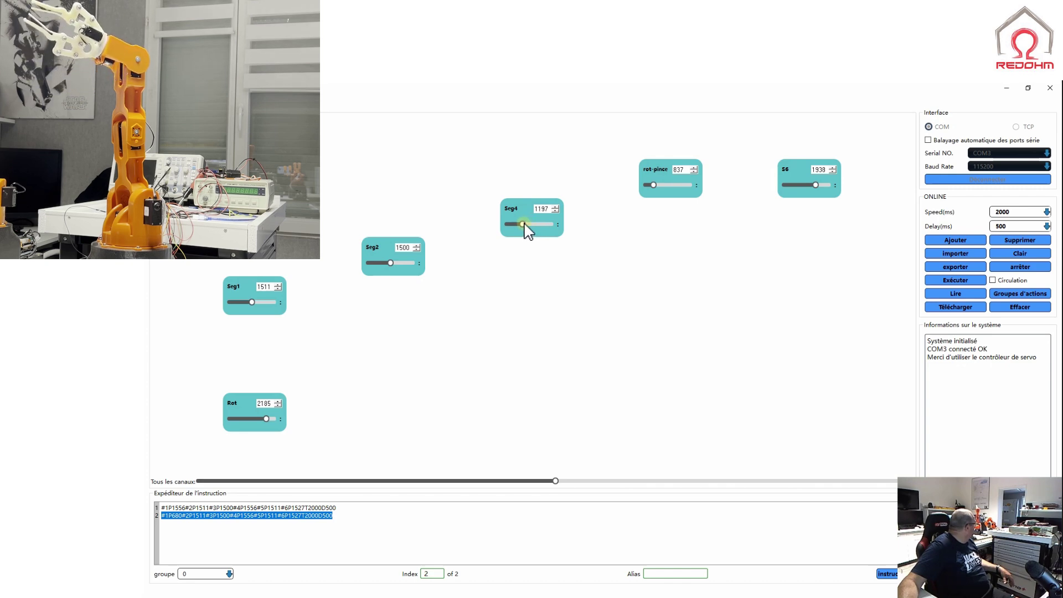
pyautogui.click(956, 241)
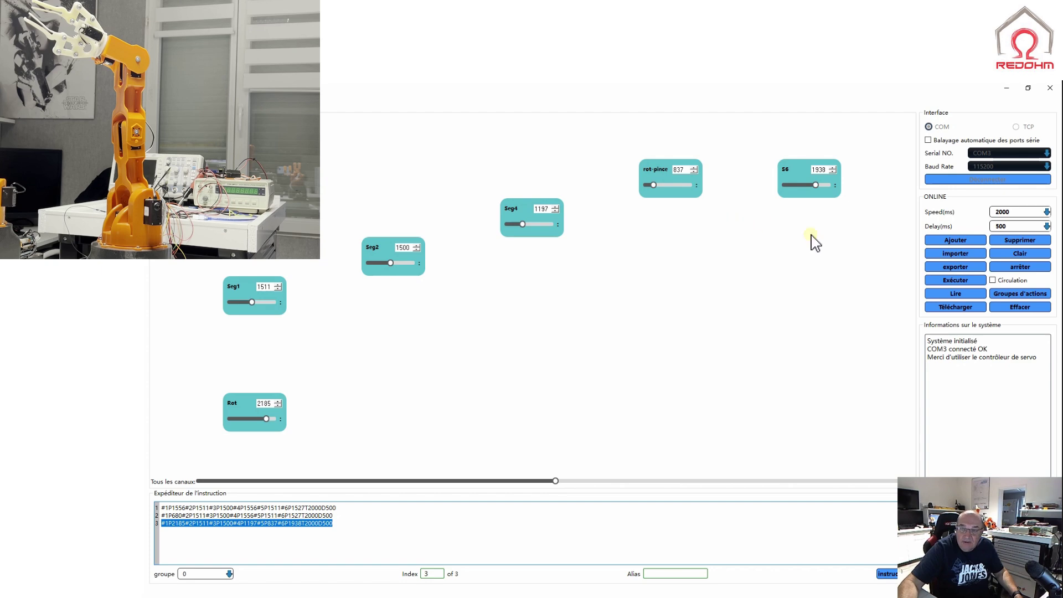
pyautogui.click(954, 279)
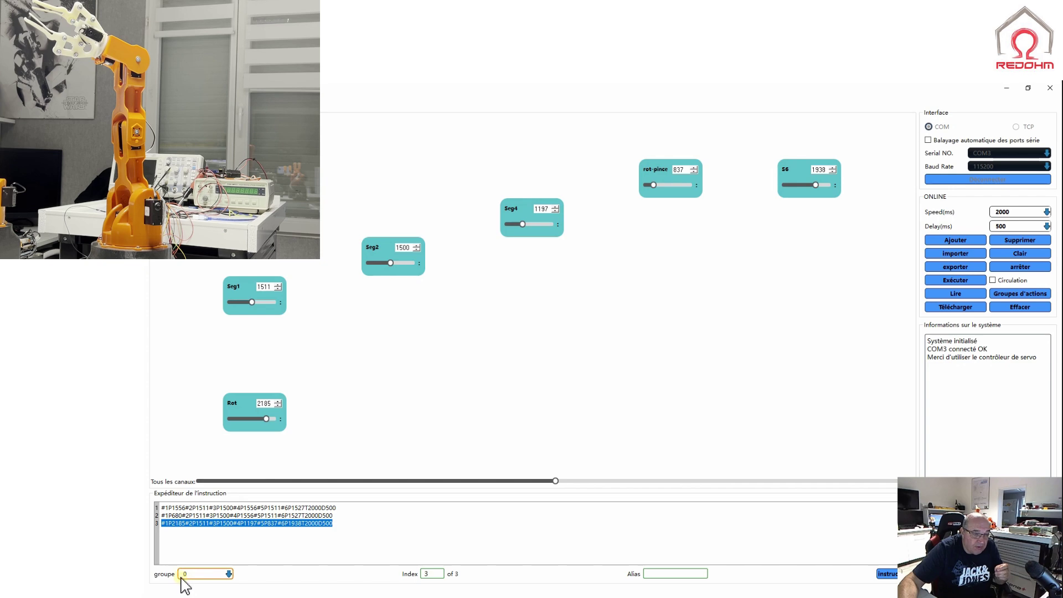
pyautogui.click(229, 574)
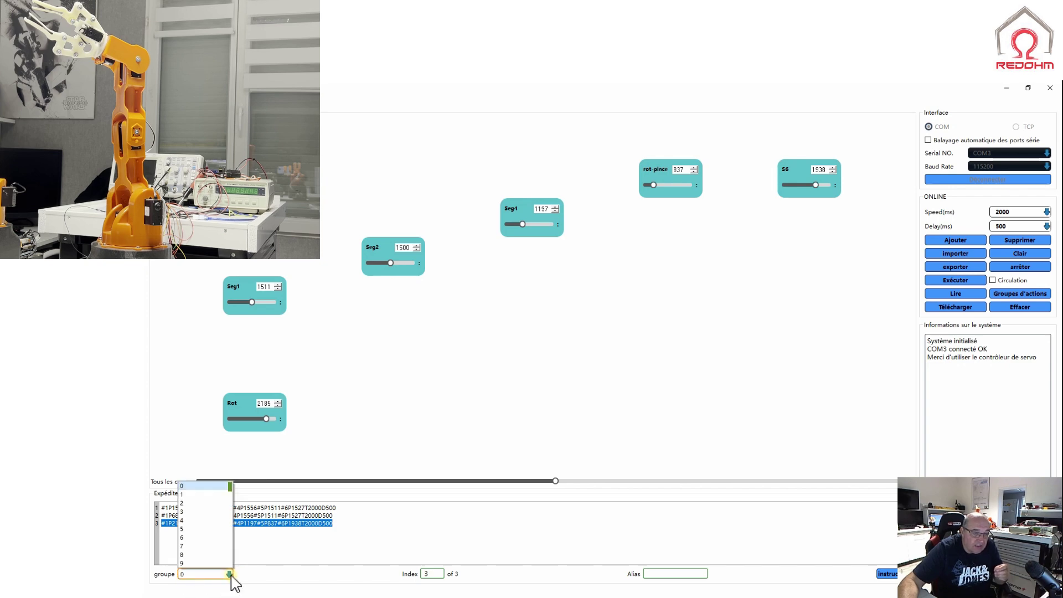
pyautogui.click(308, 561)
pyautogui.click(314, 542)
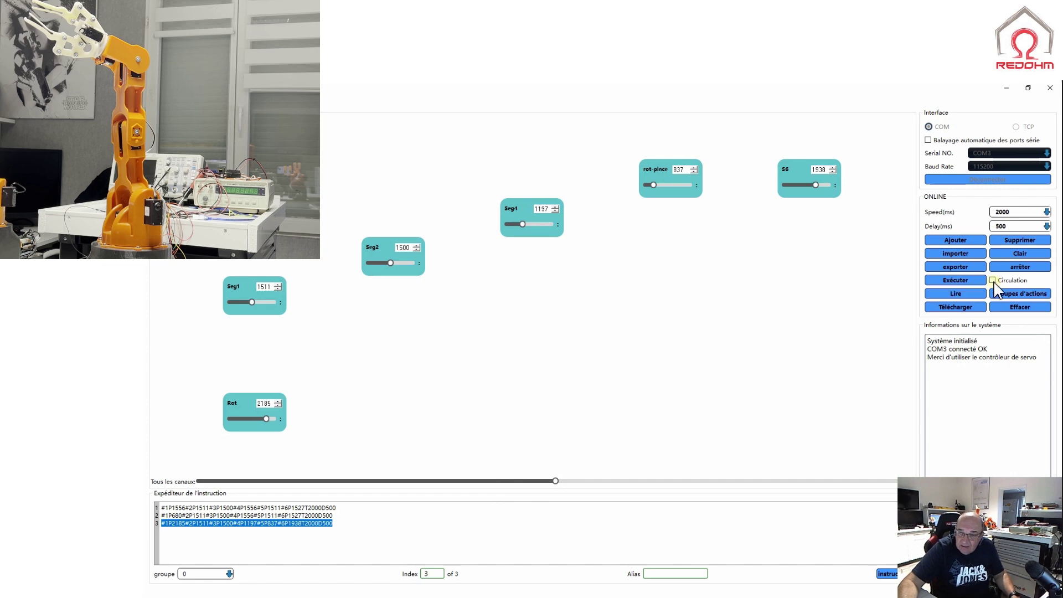
# Step: Enable looped playback (Circulation) and execute the three-pose arm sequence
pyautogui.click(993, 281)
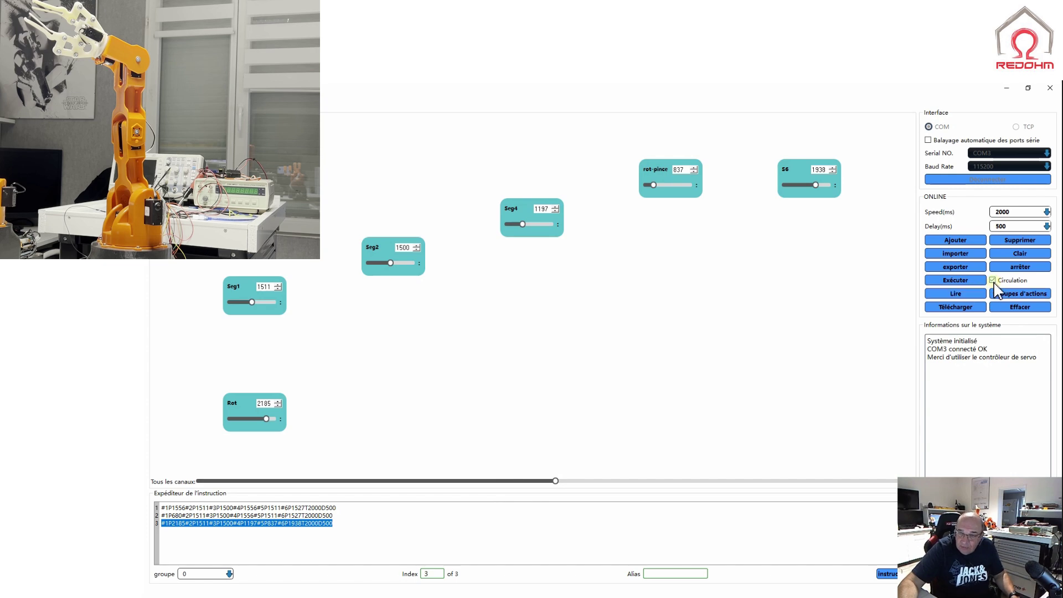
pyautogui.click(962, 278)
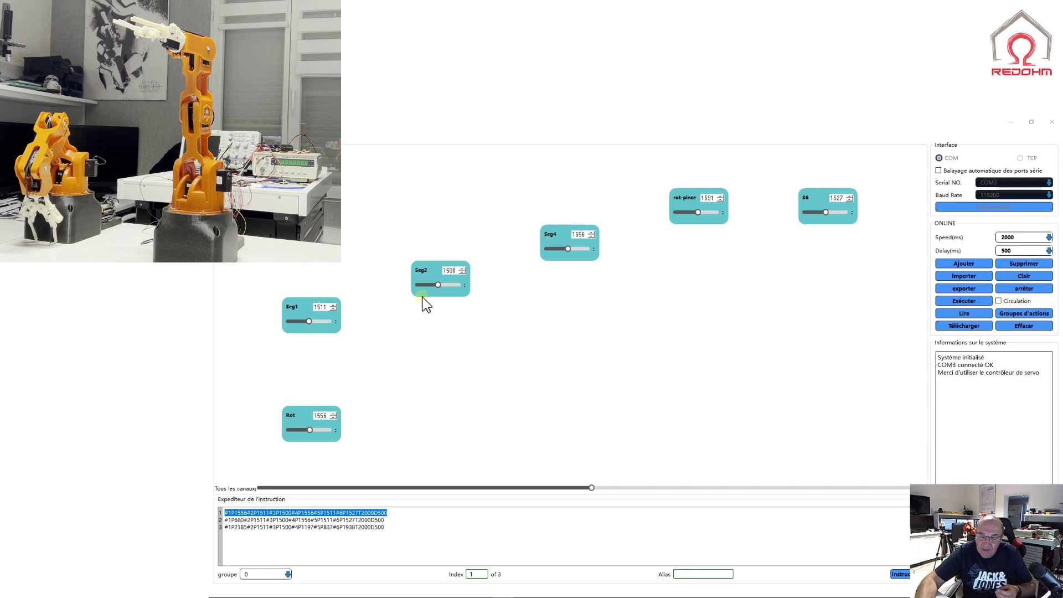
# Step: Open the 3D virtual view of the 6-DOF manipulator and arrange it beside the reduced controller window
pyautogui.click(224, 132)
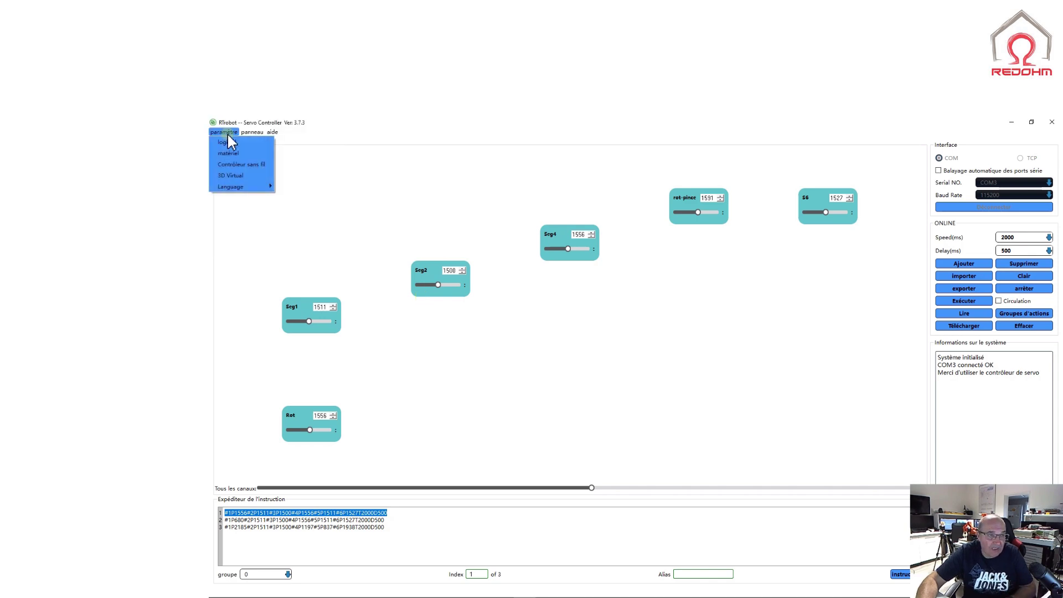
pyautogui.click(225, 175)
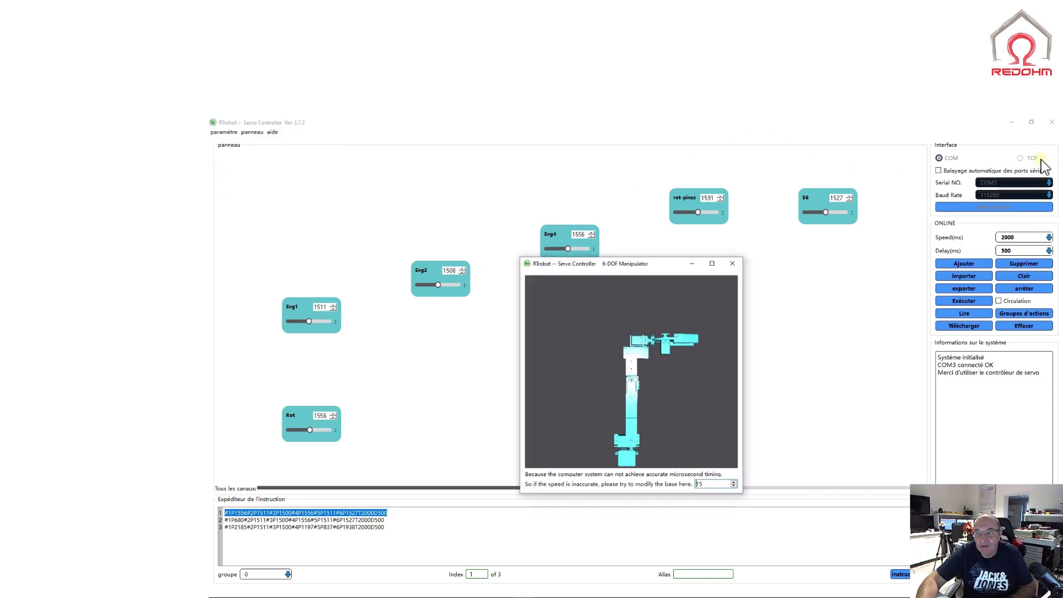
pyautogui.click(1031, 122)
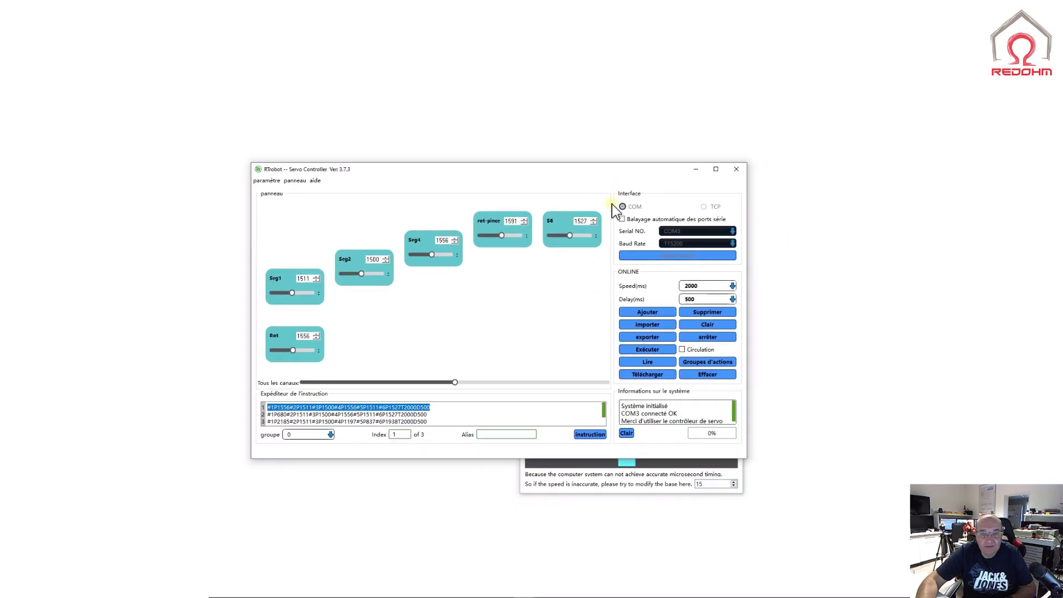
pyautogui.moveTo(588, 172); pyautogui.dragTo(546, 302)
pyautogui.moveTo(624, 269); pyautogui.dragTo(862, 191)
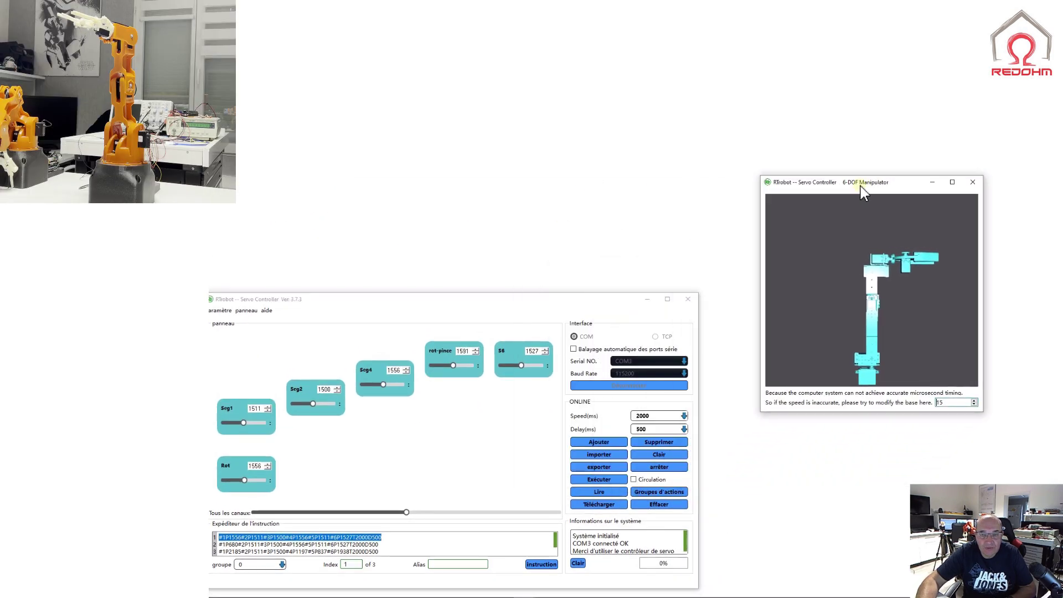
pyautogui.moveTo(480, 299); pyautogui.dragTo(502, 169)
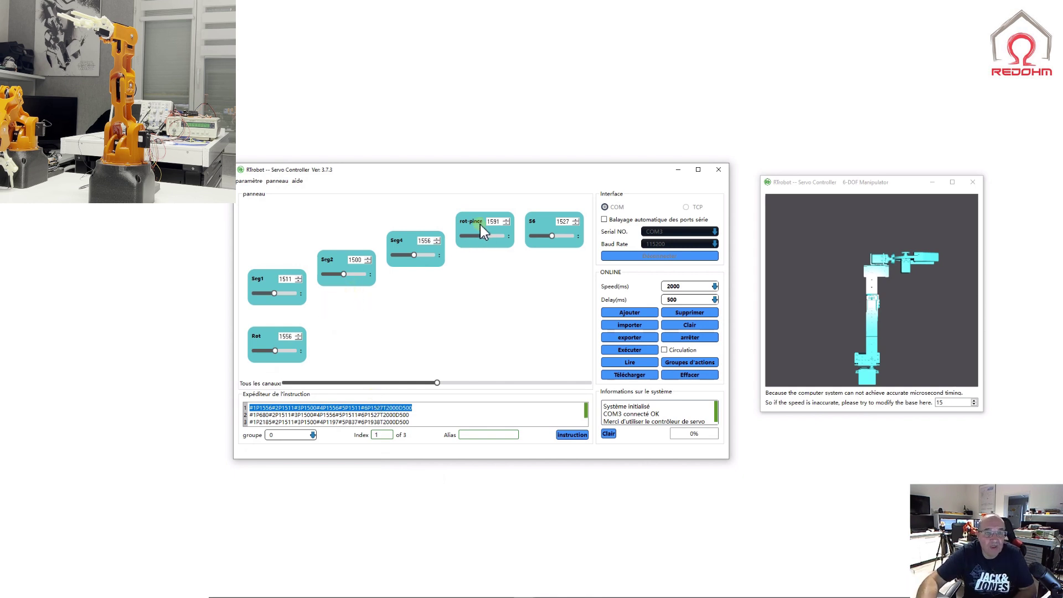
# Step: Move the rot-pince servo to 727 and shift the S6 servo slightly upward to drive the virtual arm
pyautogui.moveTo(484, 235); pyautogui.dragTo(466, 240)
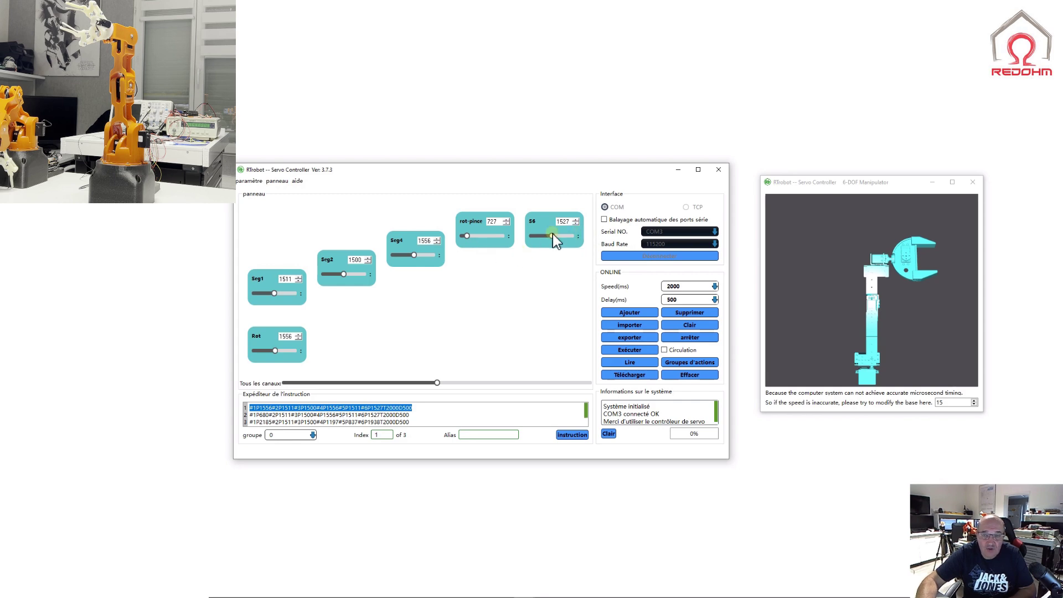
pyautogui.moveTo(552, 236)
pyautogui.mouseDown()
pyautogui.moveTo(568, 239)
pyautogui.moveTo(560, 236)
pyautogui.mouseUp()
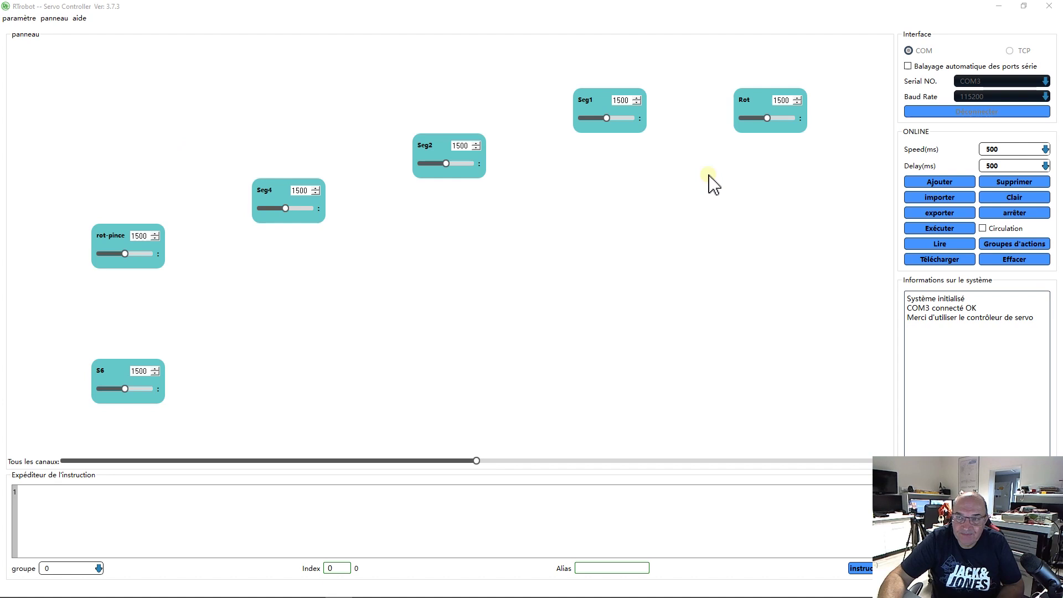
# Step: Switch the software panel to 10-DOF Robot, keeping the default channel assignment, and confirm the configuration
pyautogui.click(19, 18)
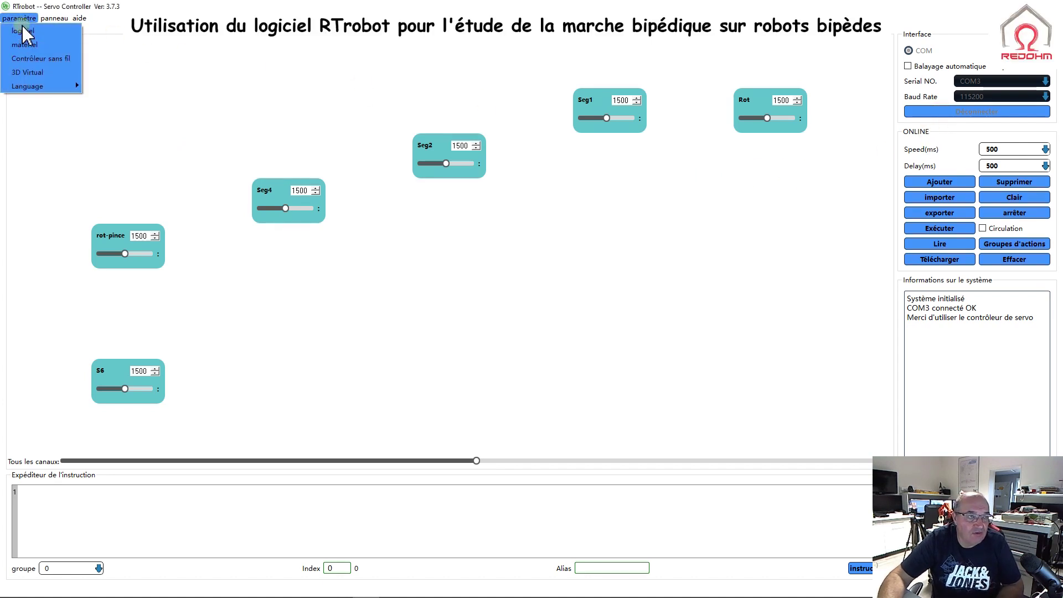
pyautogui.click(23, 33)
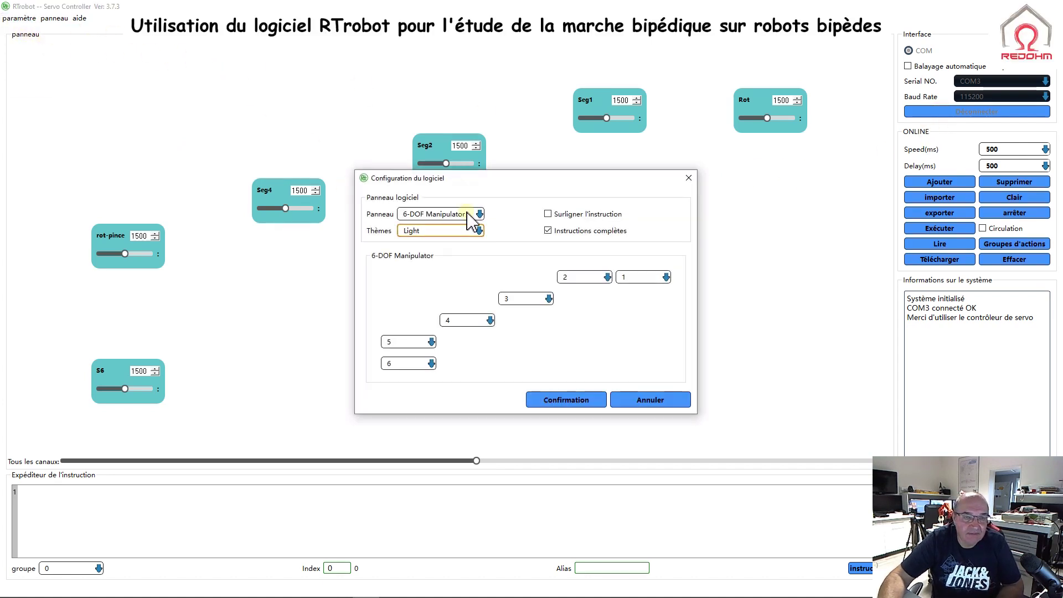
pyautogui.click(480, 215)
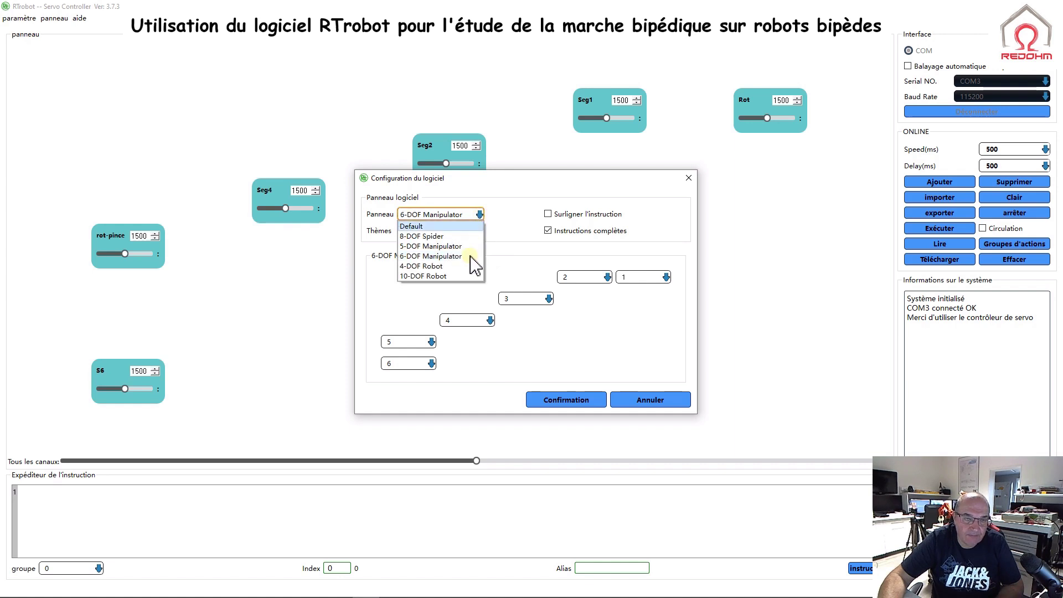
pyautogui.click(437, 276)
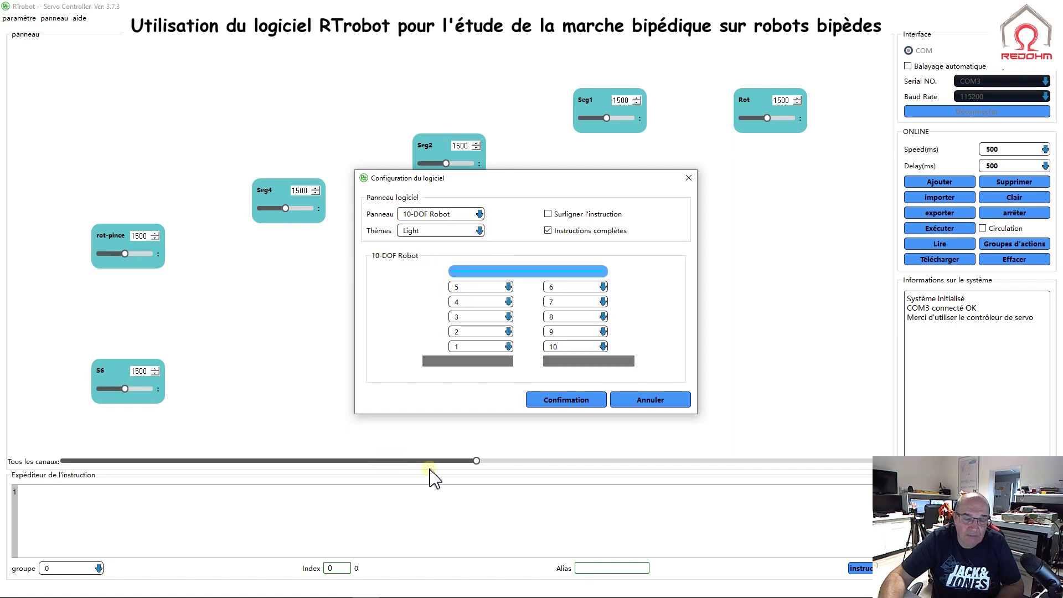
pyautogui.click(570, 401)
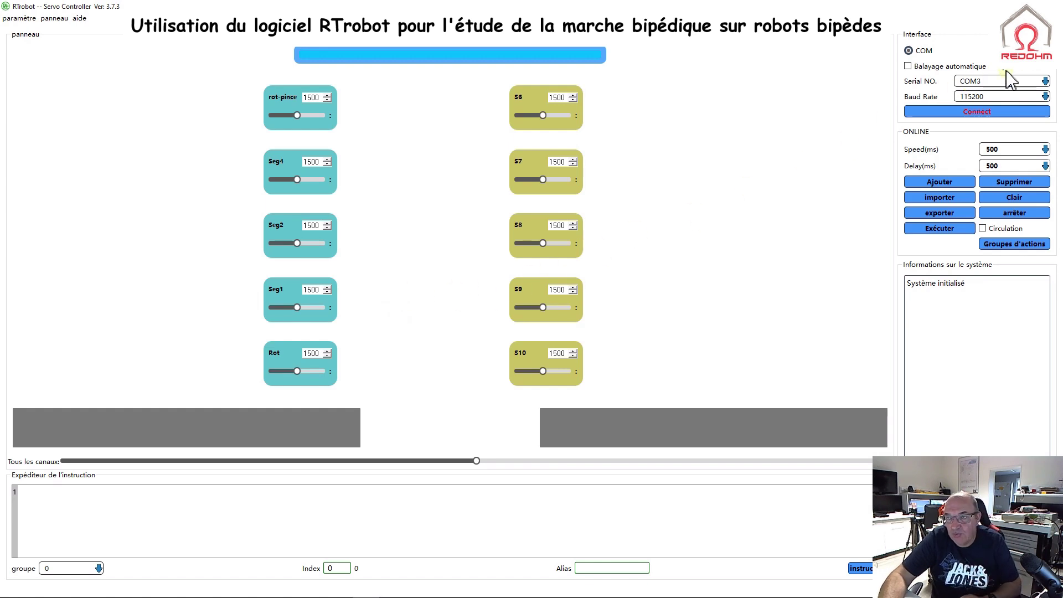
# Step: Reduce the controller window from full screen and connect to the servo controller on COM3 at 115200 baud
pyautogui.click(1036, 6)
pyautogui.click(171, 132)
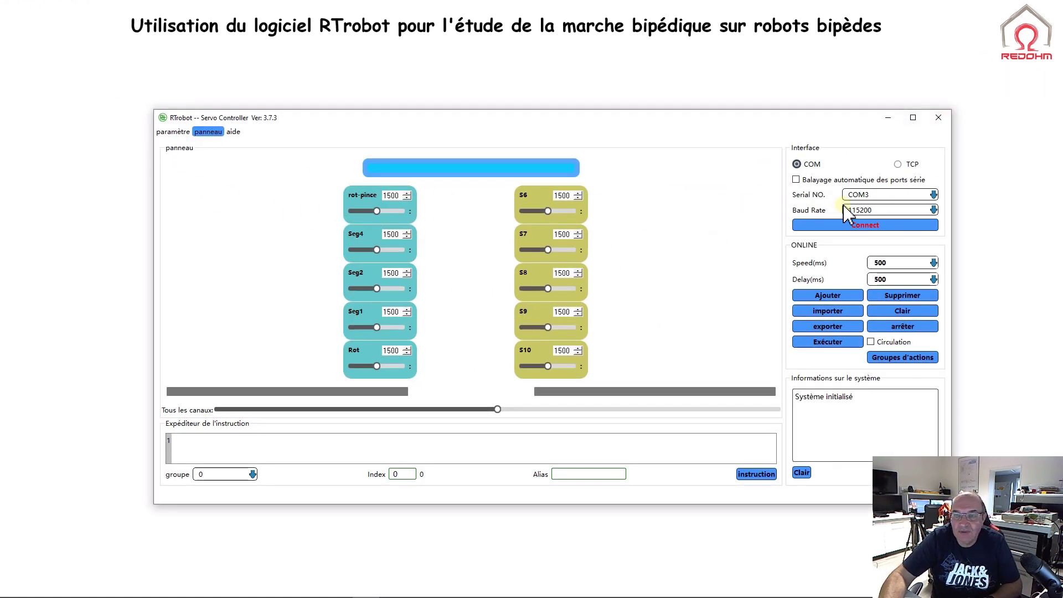
pyautogui.click(840, 229)
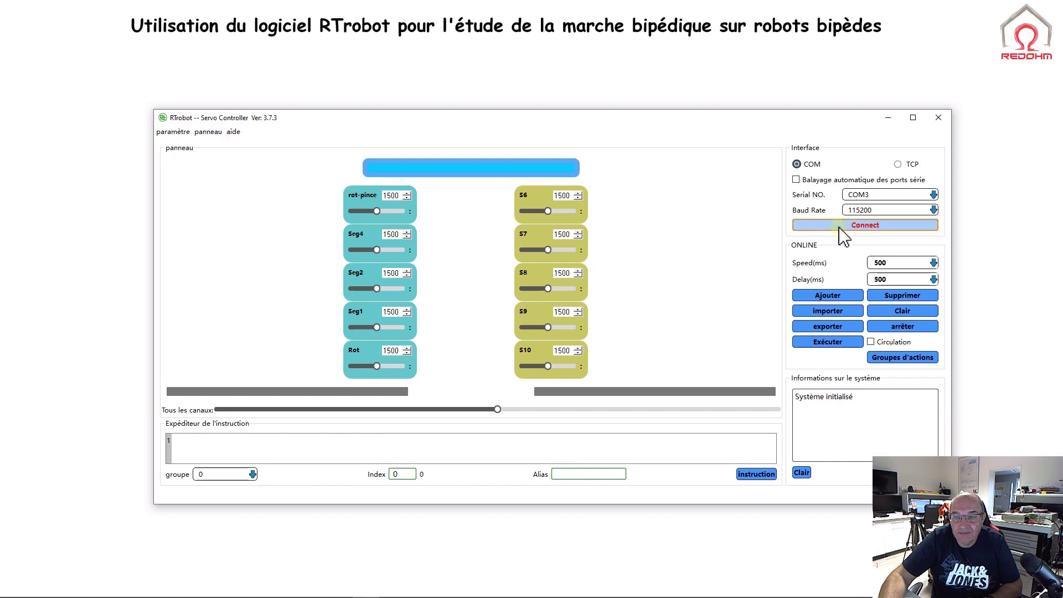
pyautogui.click(841, 227)
# Step: Open the 3D virtual view of the 10-DOF robot and place it beside the narrowed controller window
pyautogui.click(176, 132)
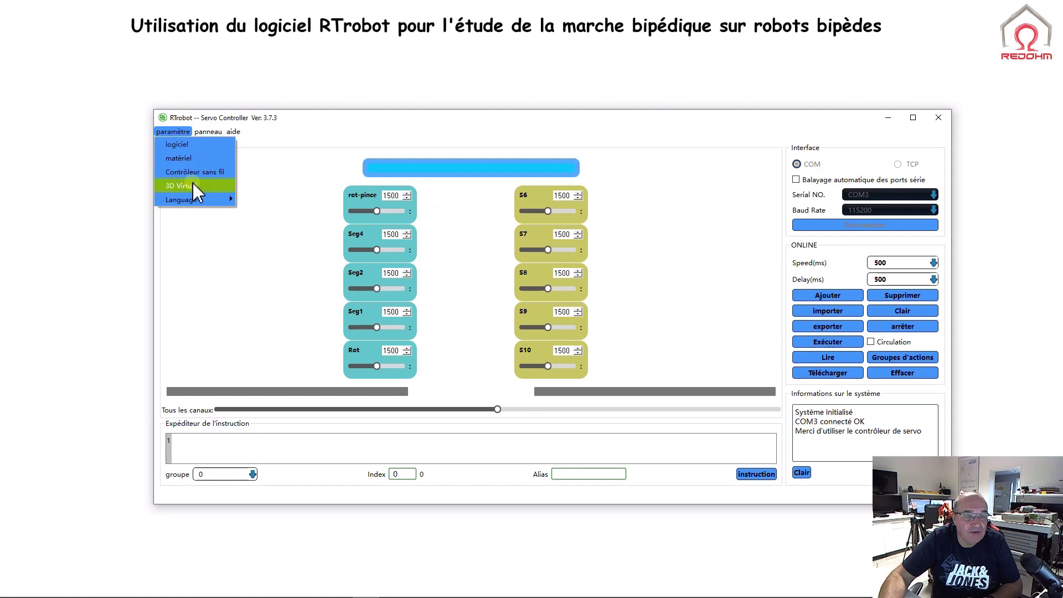
pyautogui.click(200, 195)
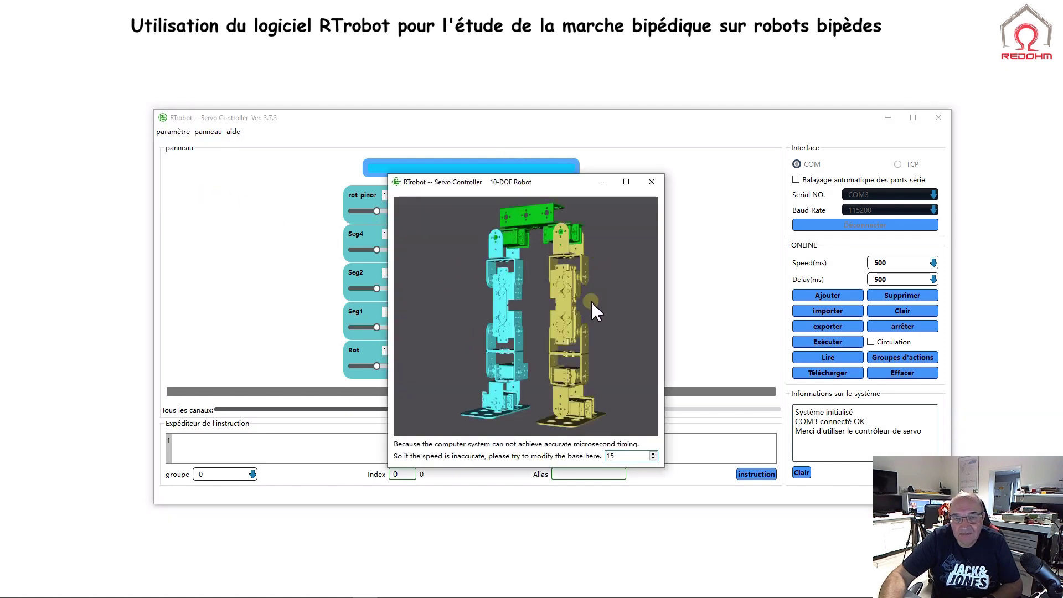
pyautogui.moveTo(552, 182); pyautogui.dragTo(789, 218)
pyautogui.click(626, 137)
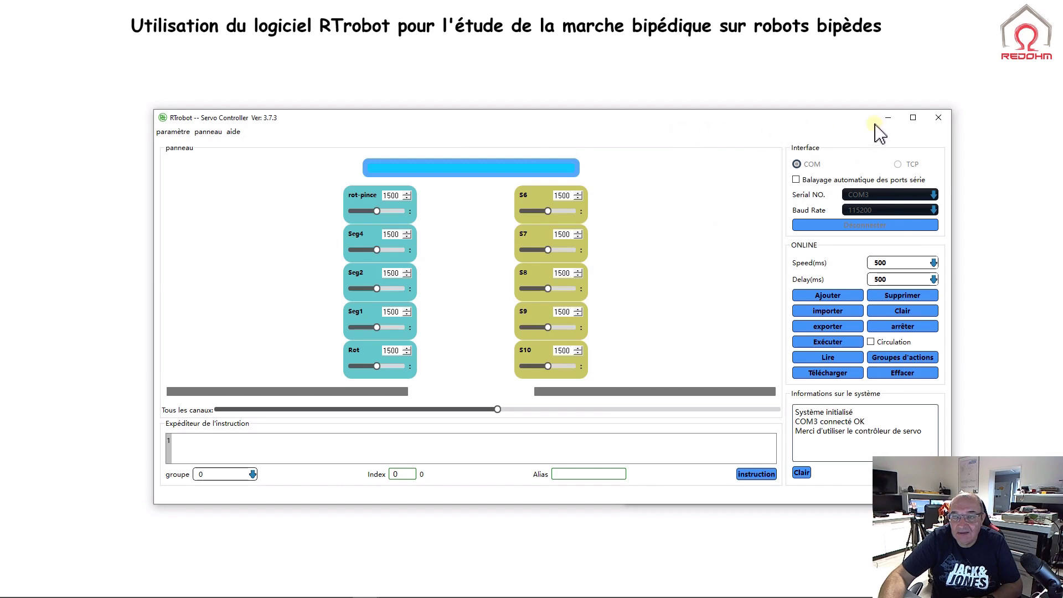
pyautogui.moveTo(865, 124); pyautogui.dragTo(779, 113)
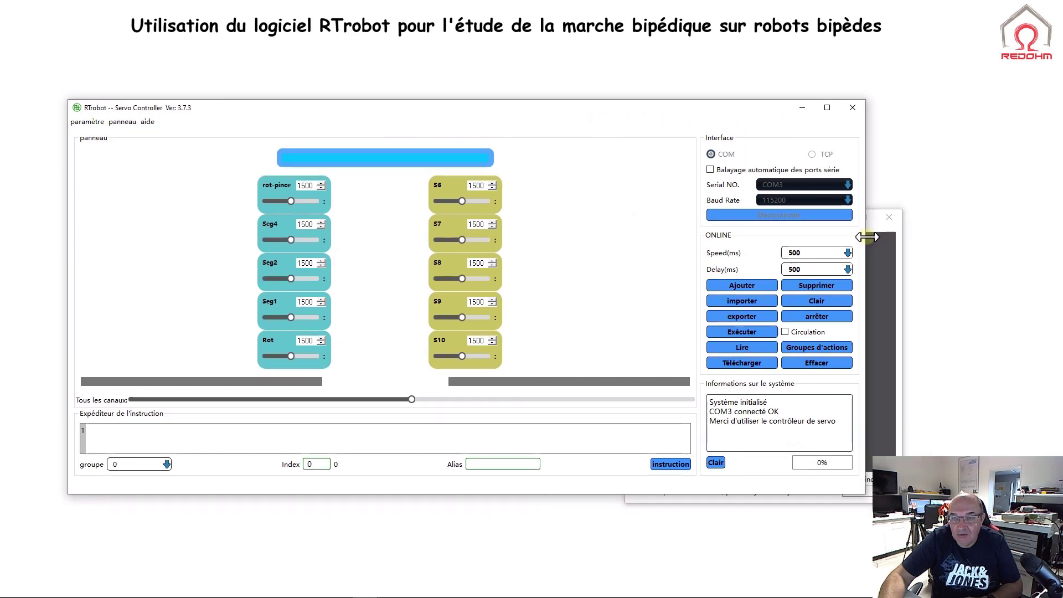
pyautogui.moveTo(864, 235); pyautogui.dragTo(570, 228)
pyautogui.moveTo(759, 217); pyautogui.dragTo(764, 82)
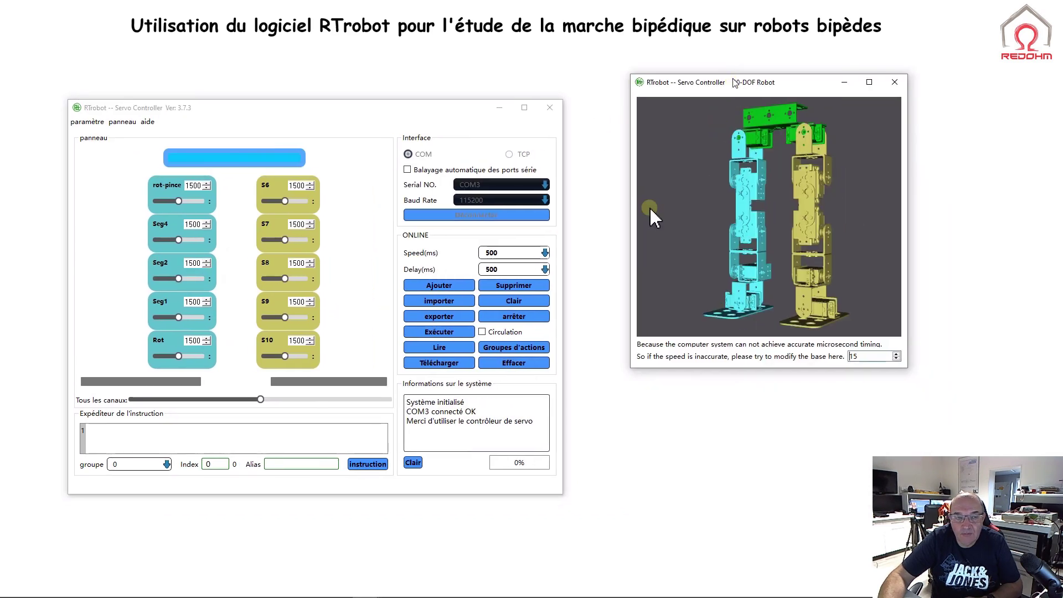
pyautogui.moveTo(563, 287); pyautogui.dragTo(610, 287)
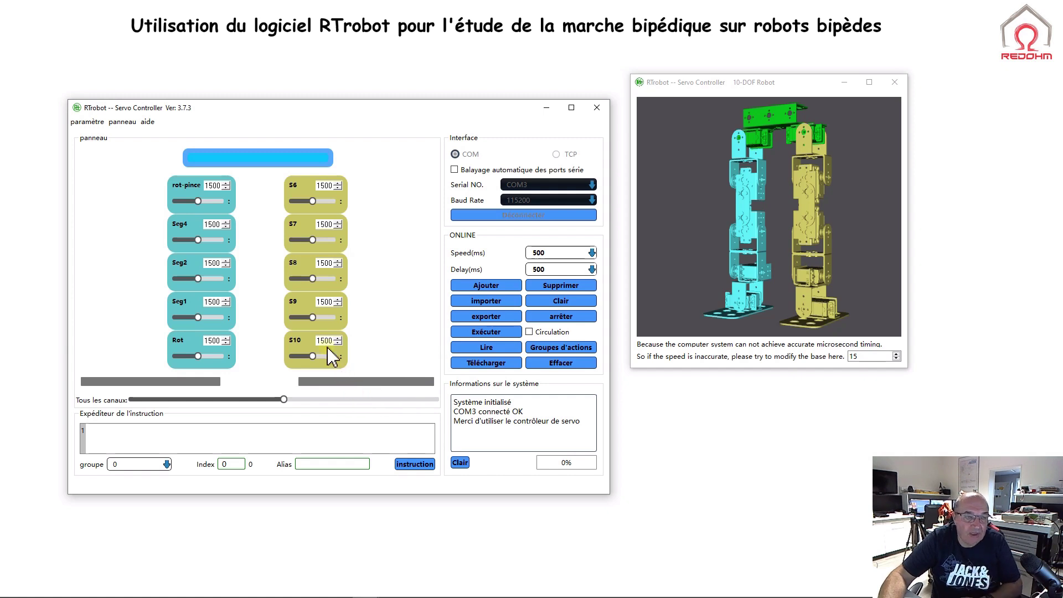
# Step: Adjust the first leg to Rot 1550, Seg1 1625 and Seg2 1575, and add this pose to the instruction list
pyautogui.moveTo(197, 317); pyautogui.dragTo(197, 330)
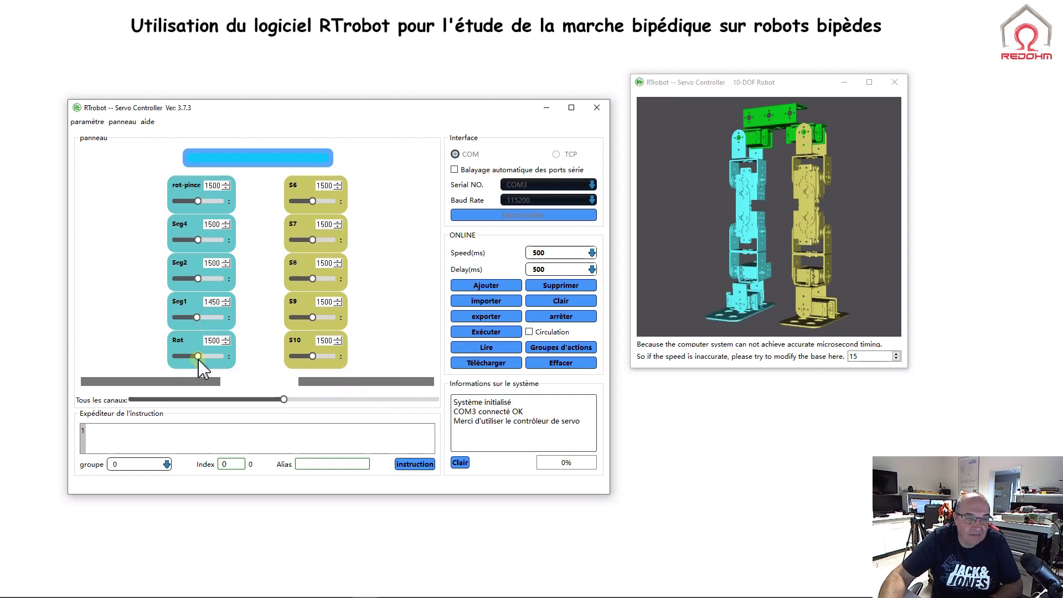
pyautogui.moveTo(202, 358); pyautogui.dragTo(194, 357)
pyautogui.moveTo(199, 280); pyautogui.dragTo(213, 286)
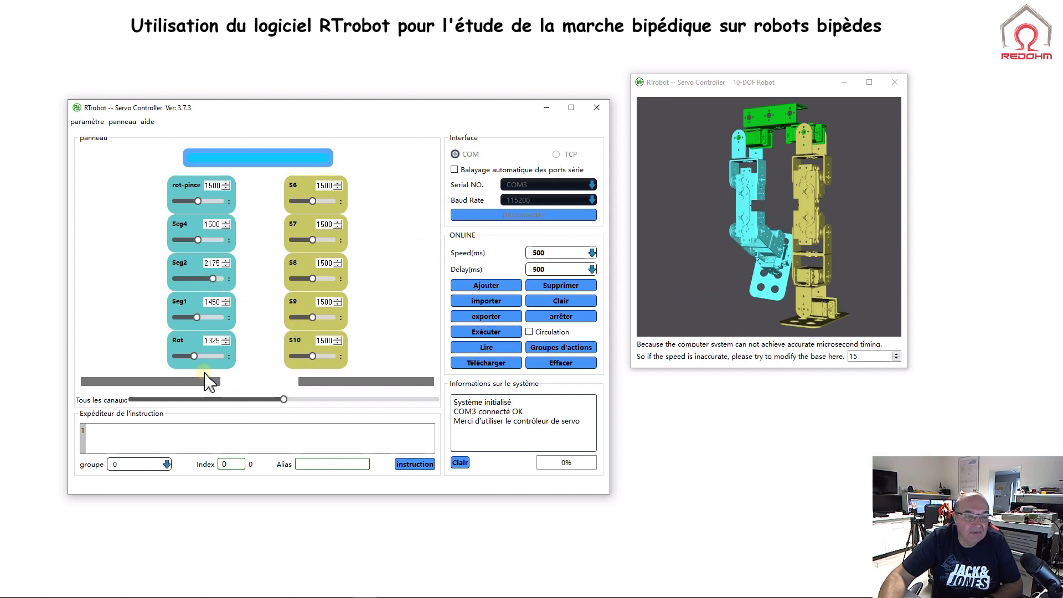
pyautogui.moveTo(215, 279); pyautogui.dragTo(199, 284)
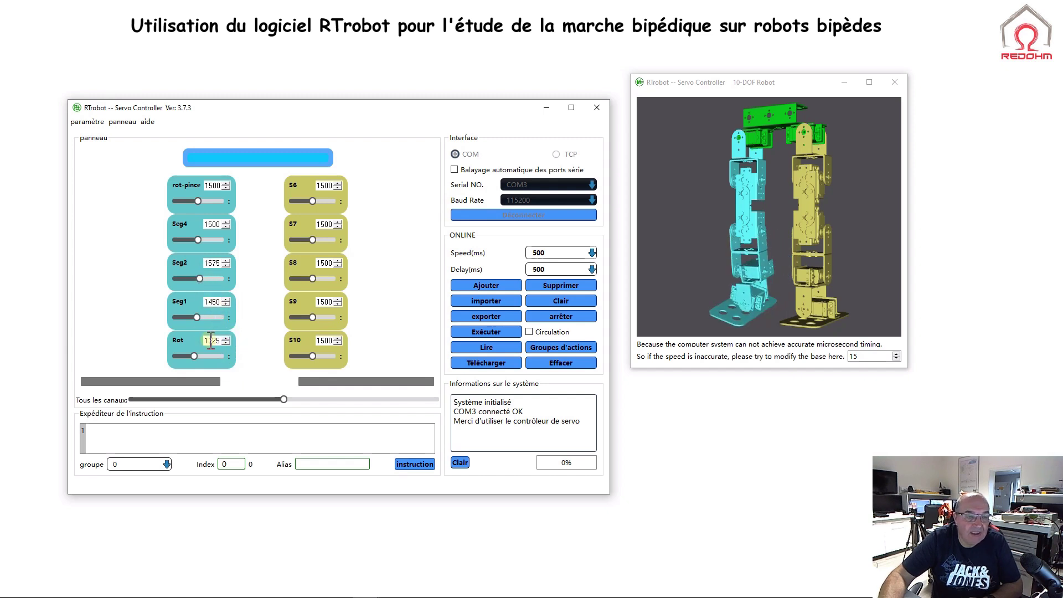
pyautogui.moveTo(198, 320); pyautogui.dragTo(202, 318)
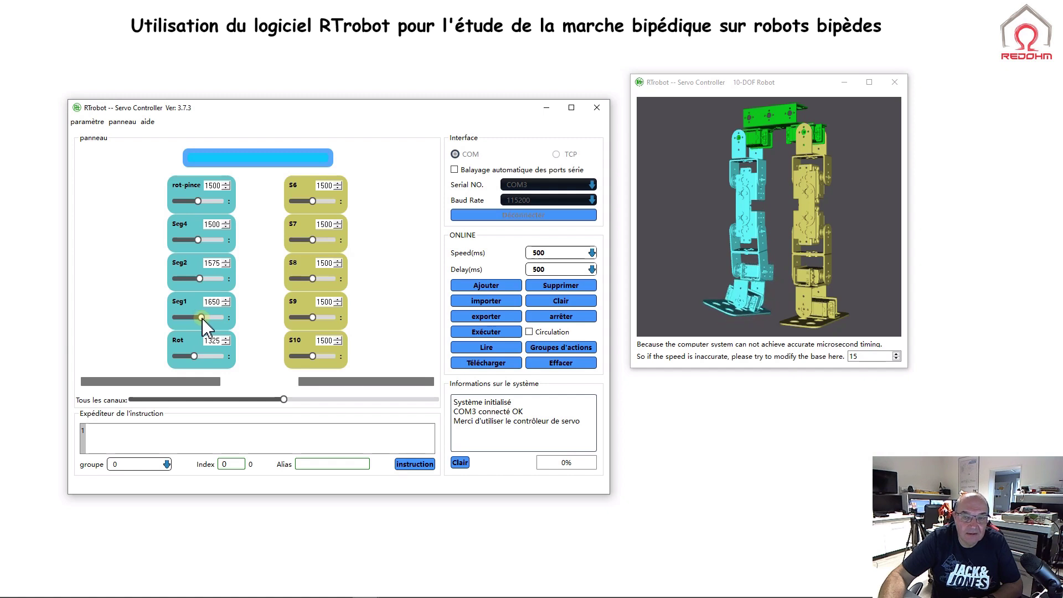
pyautogui.moveTo(194, 356); pyautogui.dragTo(198, 357)
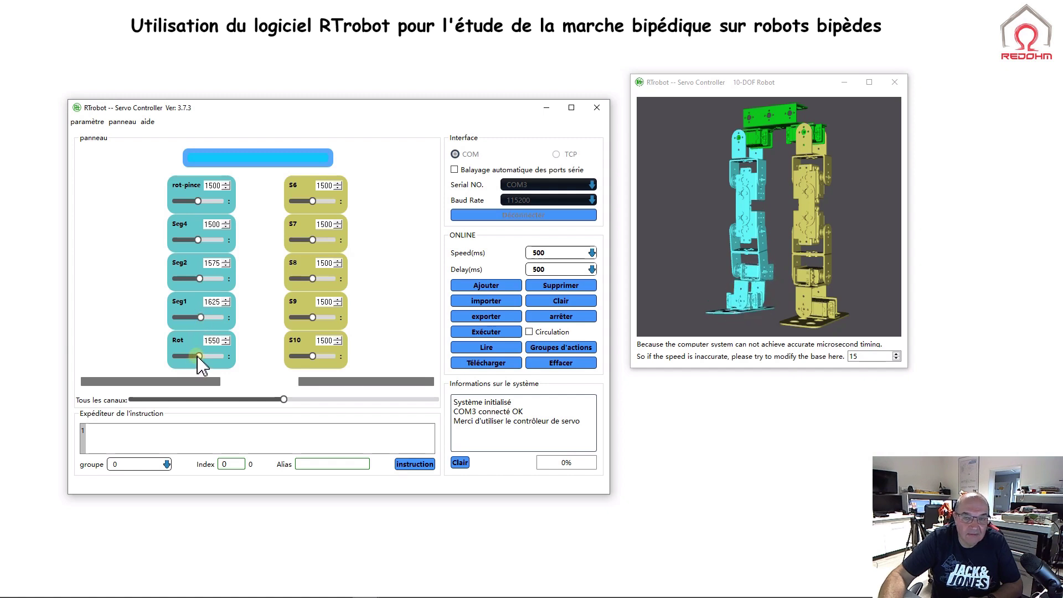
pyautogui.click(486, 285)
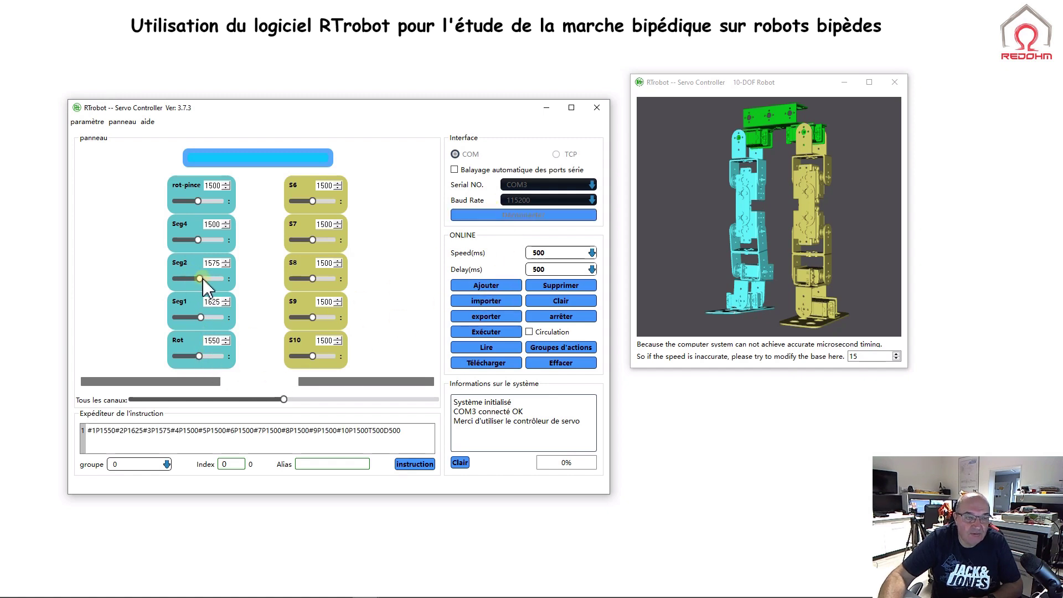
# Step: Add a second pose with Seg2 at 2150 and a third pose with Seg4 at 1375
pyautogui.moveTo(203, 280); pyautogui.dragTo(214, 278)
pyautogui.click(484, 285)
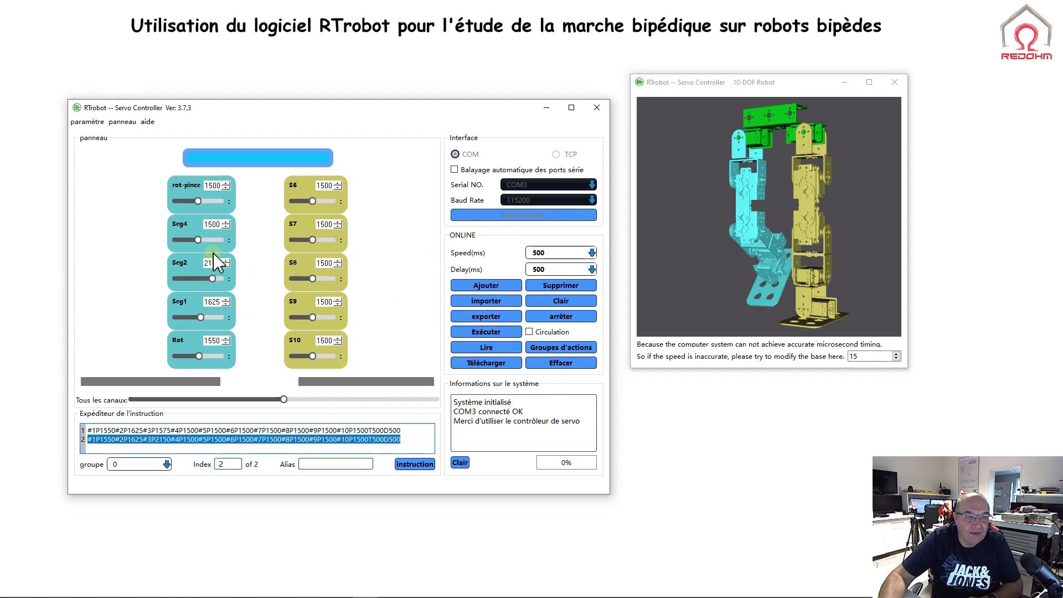
pyautogui.moveTo(198, 240); pyautogui.dragTo(194, 239)
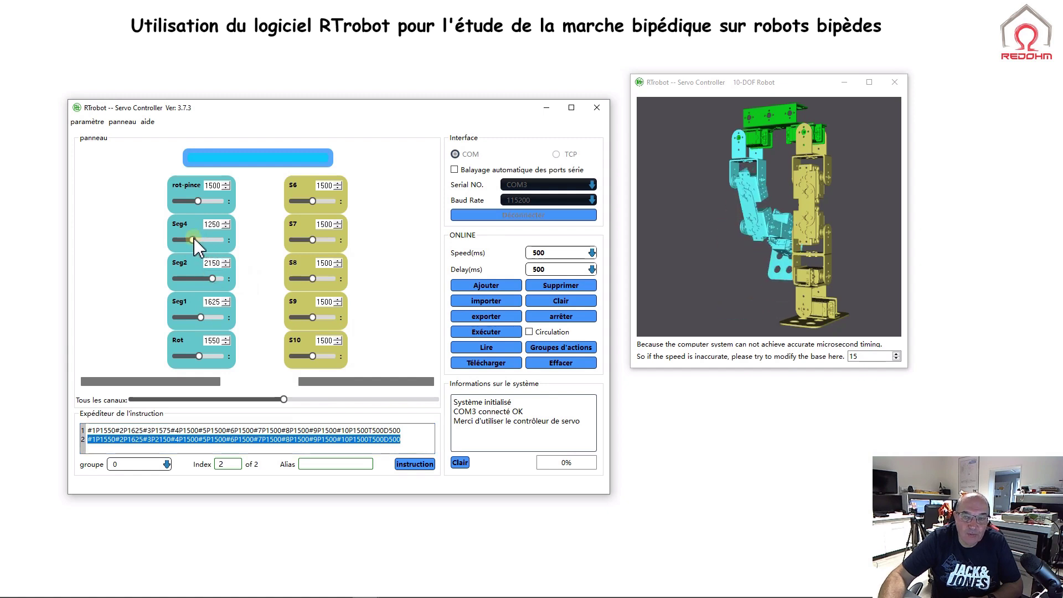
pyautogui.click(465, 293)
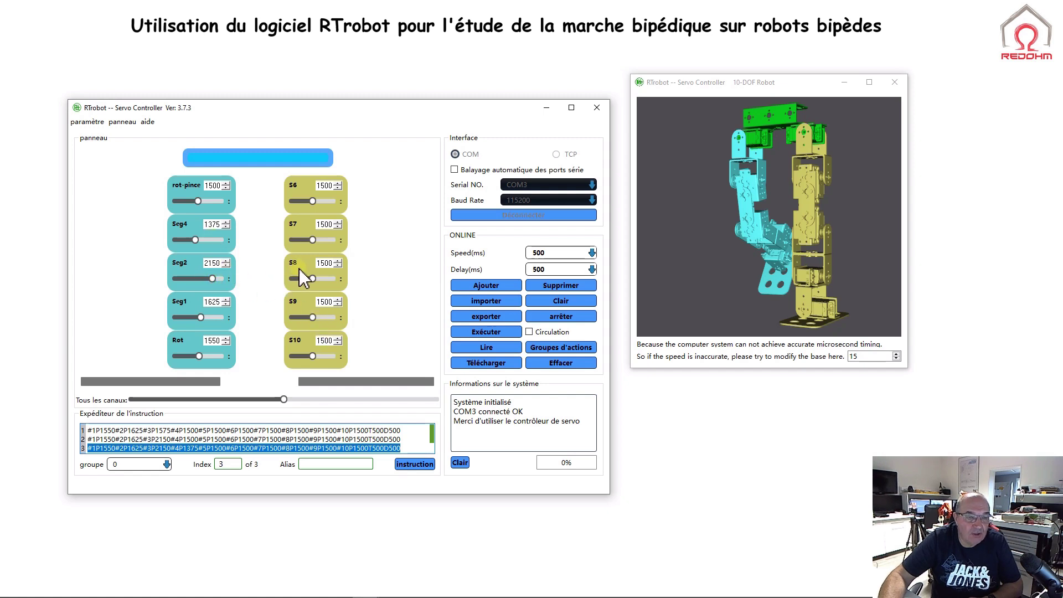
# Step: Add a fourth pose with S8 at 1035 and Seg2 at 1300, and execute the whole walking sequence
pyautogui.moveTo(312, 278); pyautogui.dragTo(303, 278)
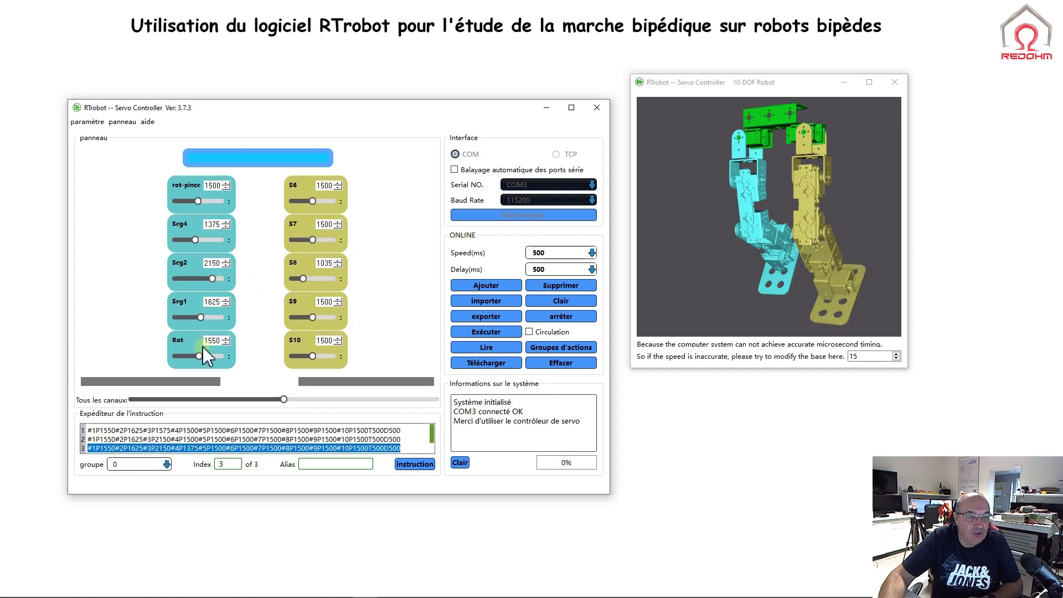
pyautogui.moveTo(212, 278); pyautogui.dragTo(193, 279)
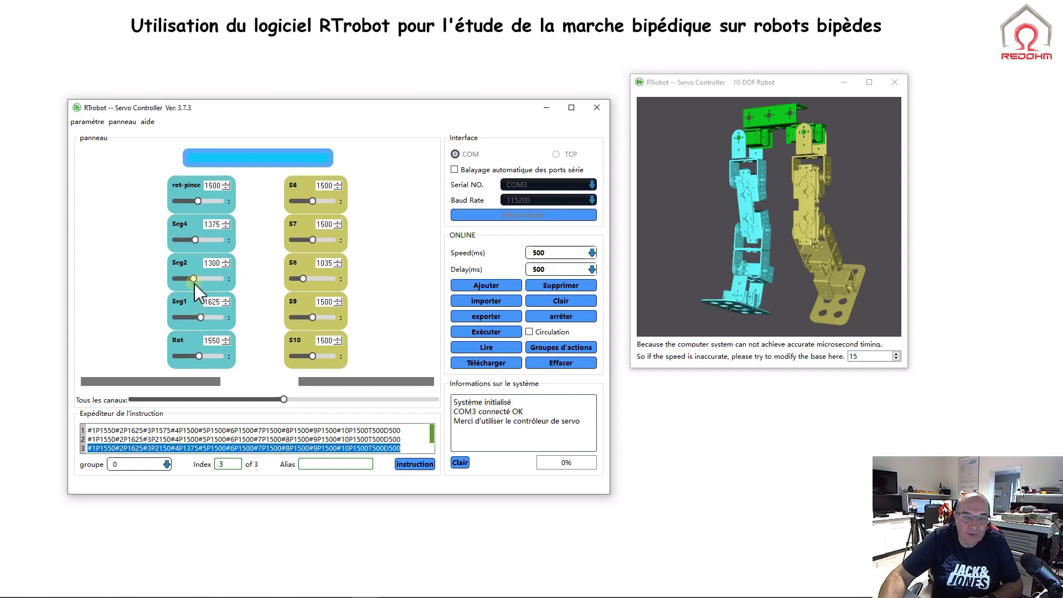
pyautogui.click(463, 286)
pyautogui.click(489, 333)
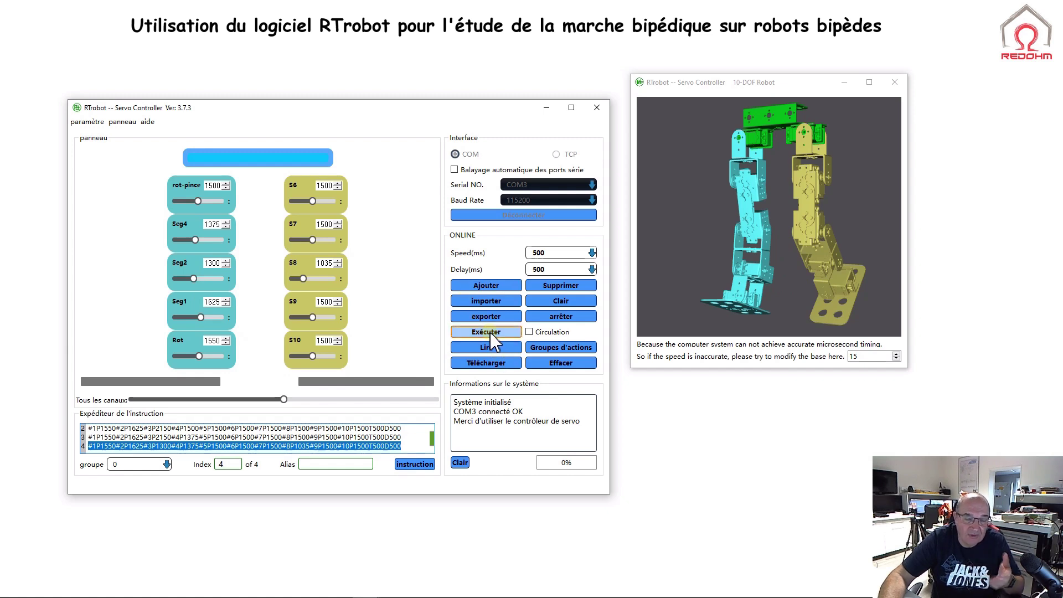
pyautogui.click(490, 332)
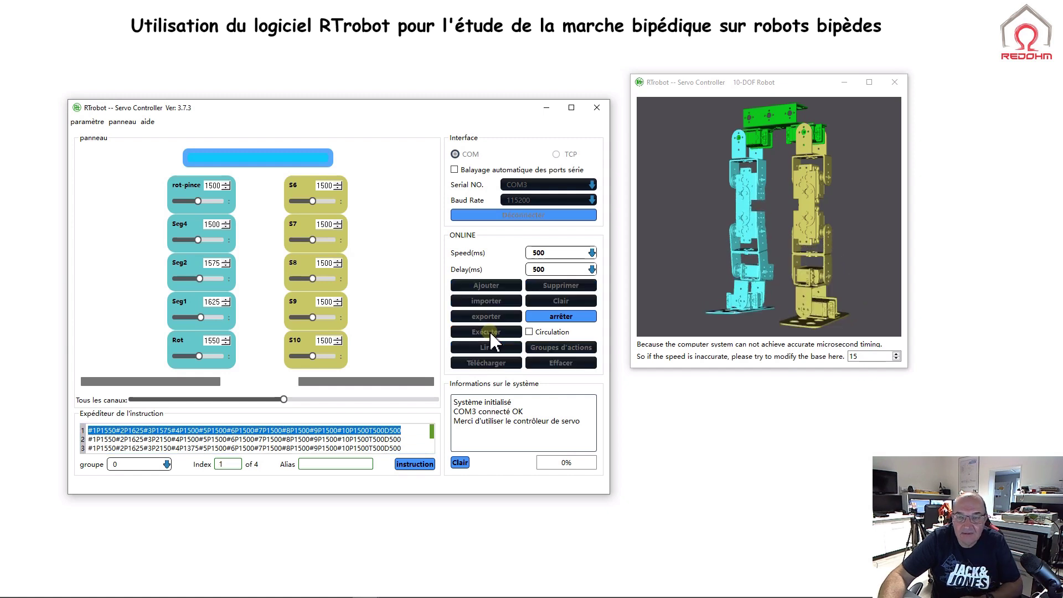